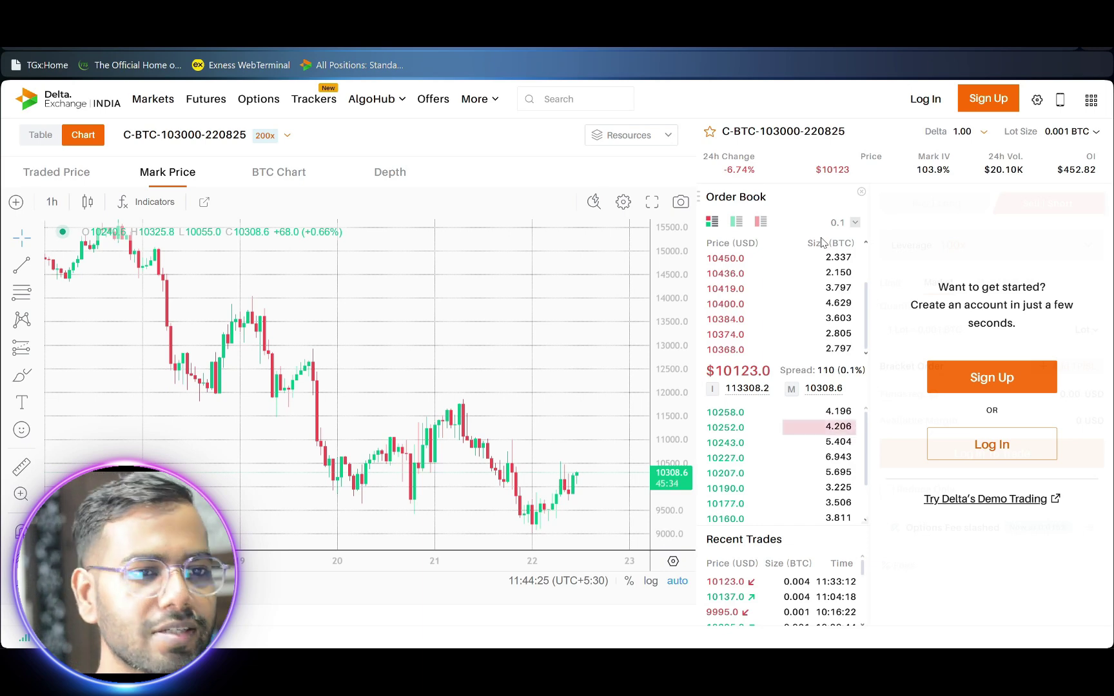
- Zoom and pan the light-theme mark-price chart to the 21–22 Aug candles, then switch windows
{"action": "scroll", "coordinate": [485, 394], "scroll_direction": "up", "scroll_amount": 1}
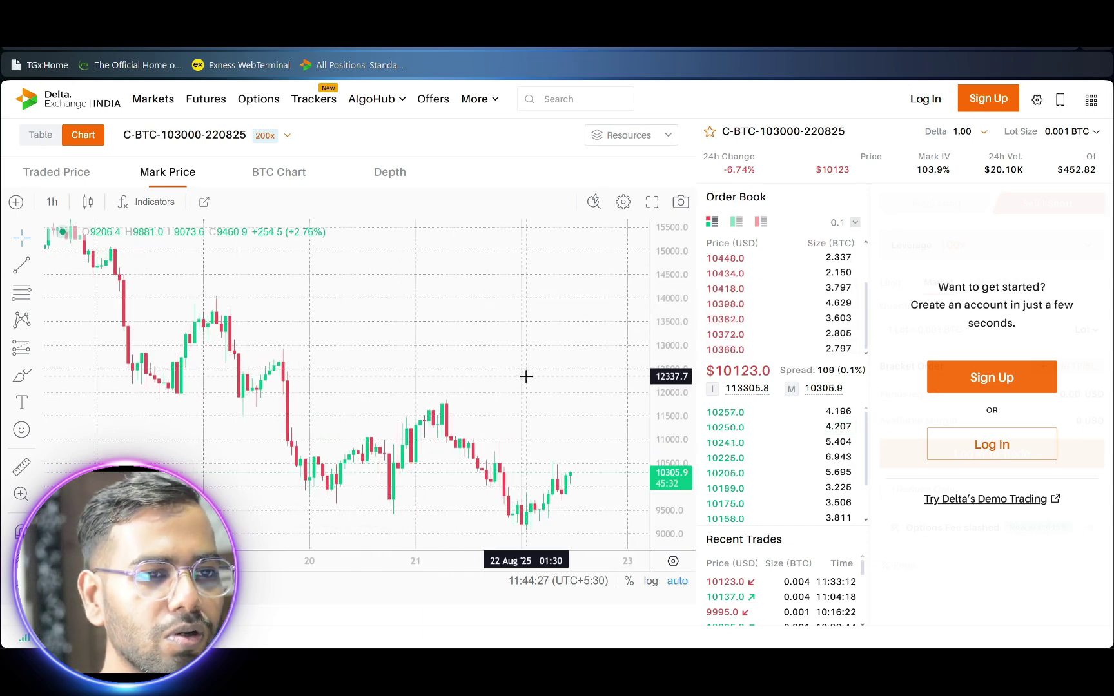
{"action": "left_click_drag", "start_coordinate": [523, 375], "coordinate": [495, 371]}
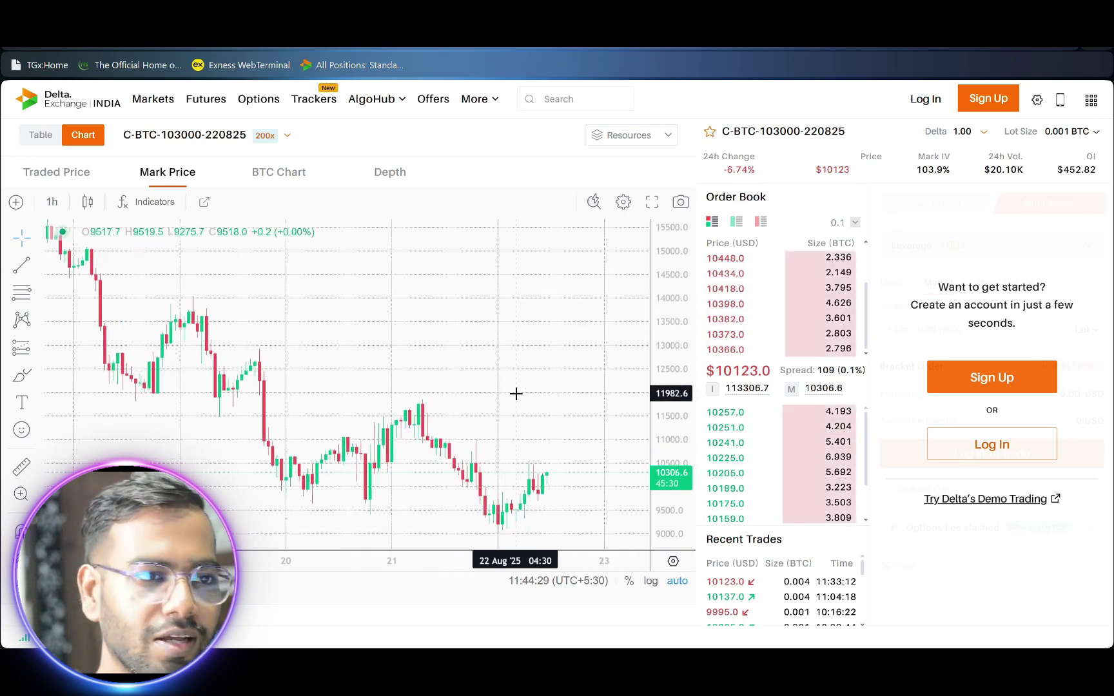
{"action": "scroll", "coordinate": [514, 392], "scroll_direction": "up", "scroll_amount": 1}
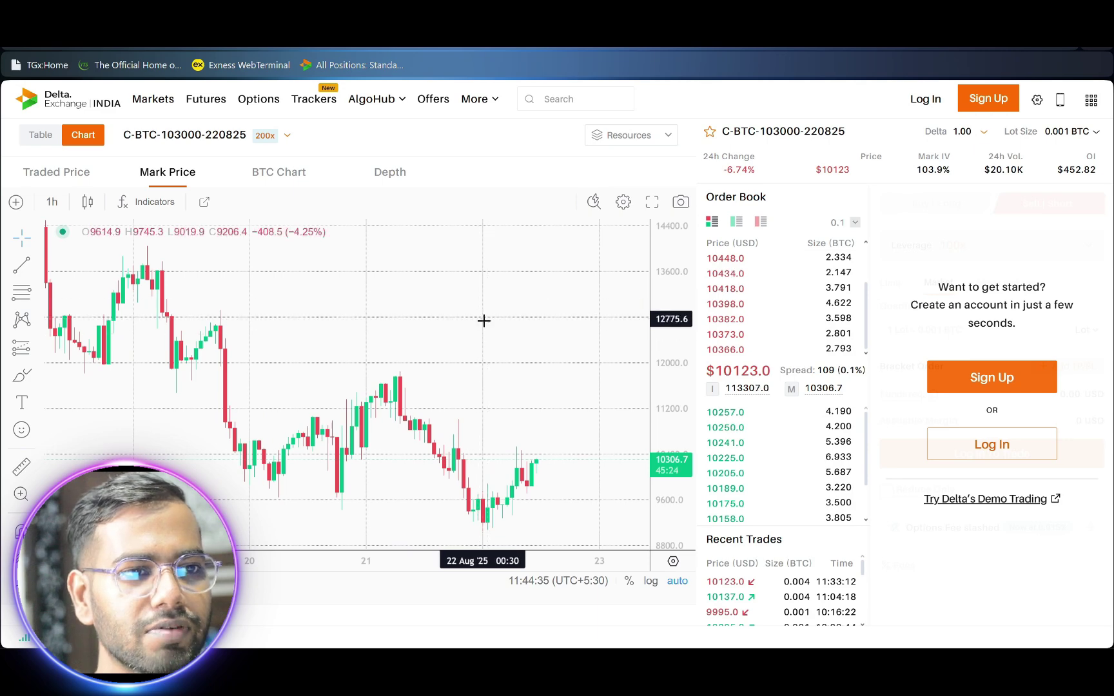
{"action": "mouse_move", "coordinate": [392, 494]}
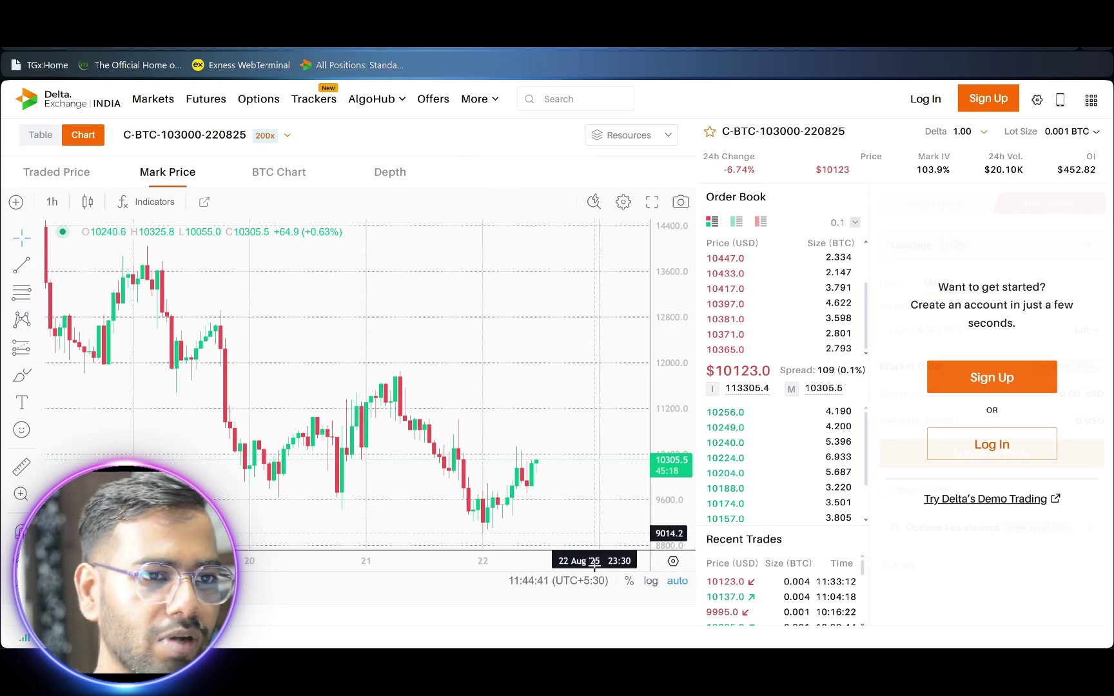
{"action": "left_click", "coordinate": [549, 611]}
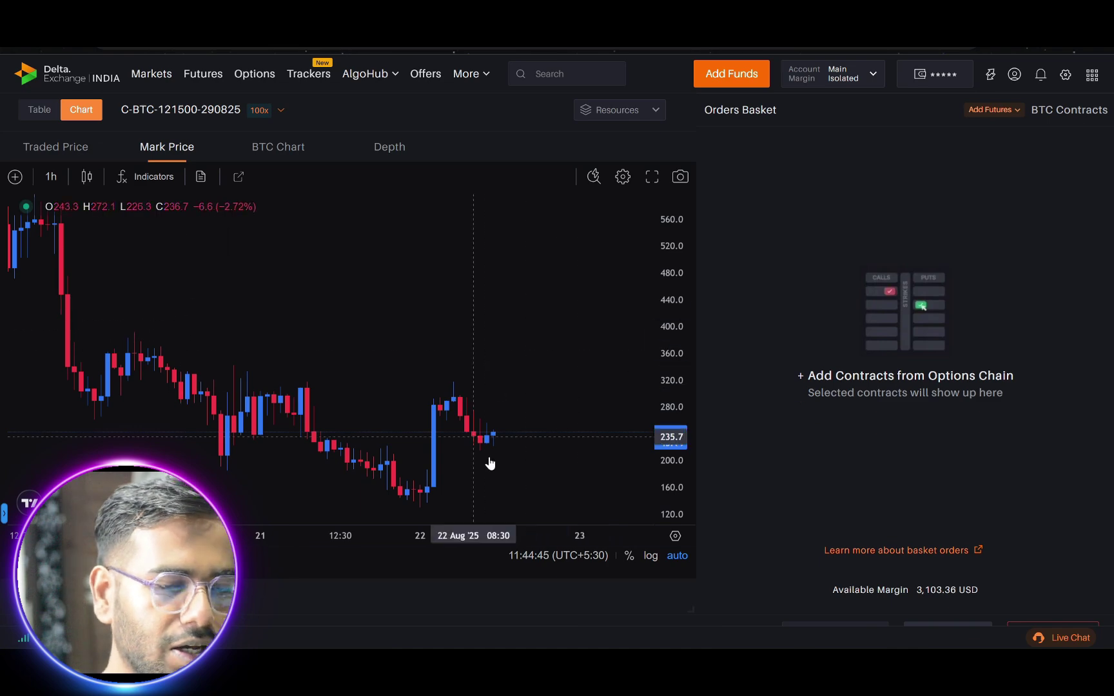
{"action": "key", "text": "alt+Tab"}
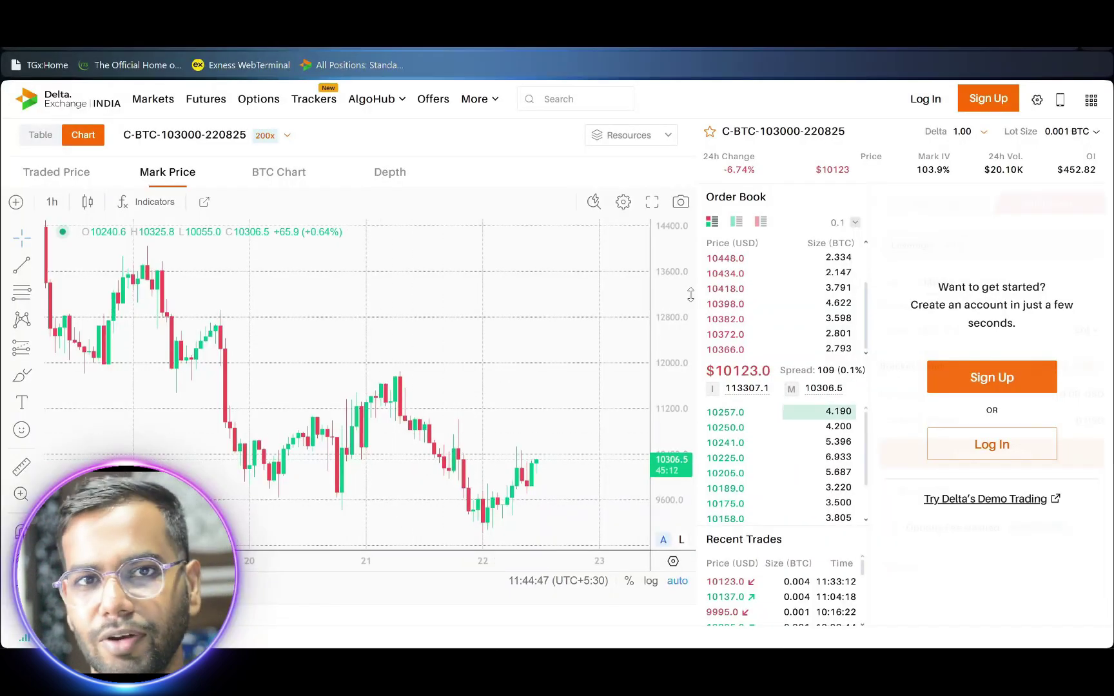
{"action": "mouse_move", "coordinate": [787, 493]}
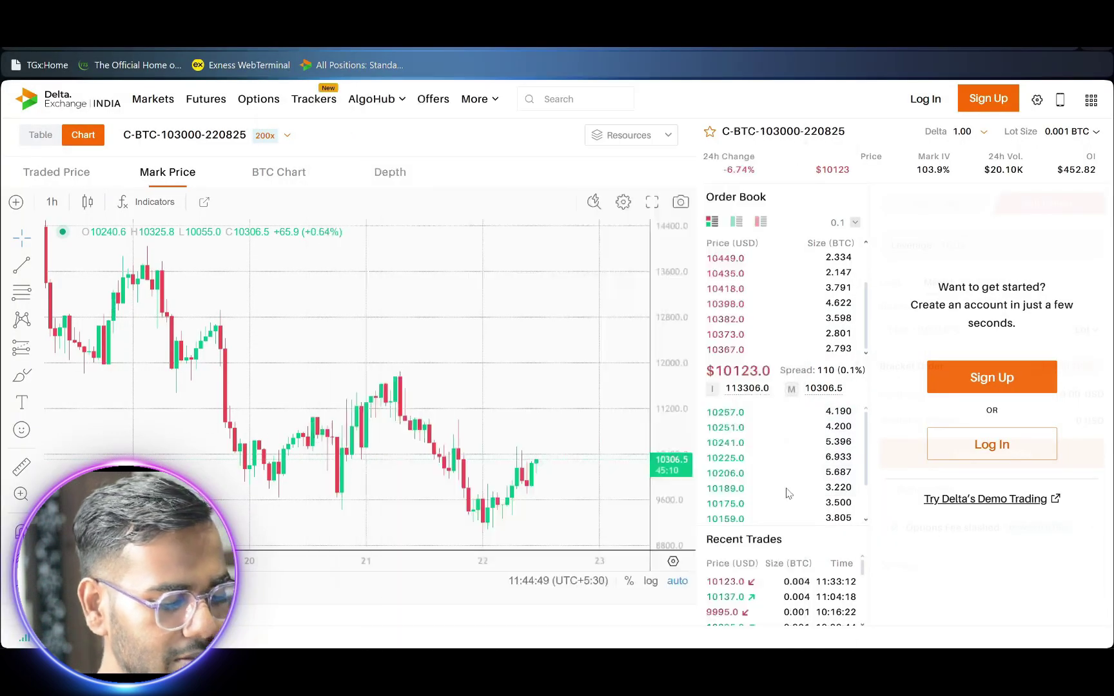
{"action": "key", "text": "super"}
{"action": "type", "text": "scre"}
{"action": "key", "text": "Return"}
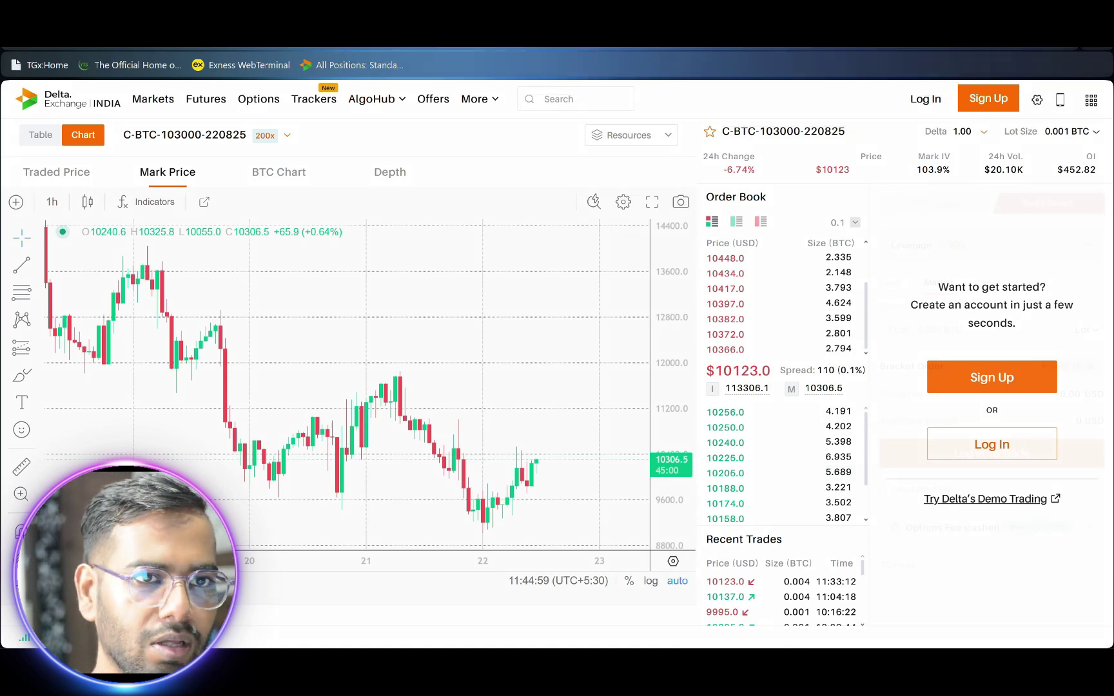
{"action": "mouse_move", "coordinate": [976, 134]}
{"action": "left_mouse_down"}
{"action": "mouse_move", "coordinate": [1026, 121]}
{"action": "mouse_move", "coordinate": [1042, 96]}
{"action": "mouse_move", "coordinate": [1030, 89]}
{"action": "mouse_move", "coordinate": [1021, 113]}
{"action": "mouse_move", "coordinate": [1053, 97]}
{"action": "left_mouse_up"}
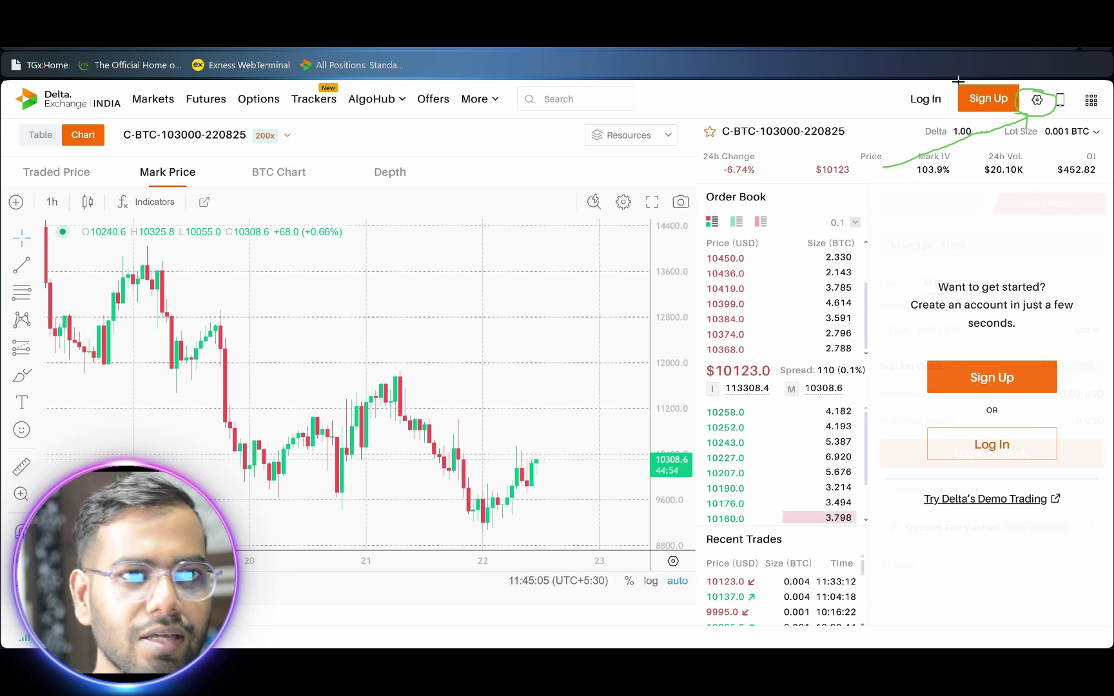
{"action": "key", "text": "Escape"}
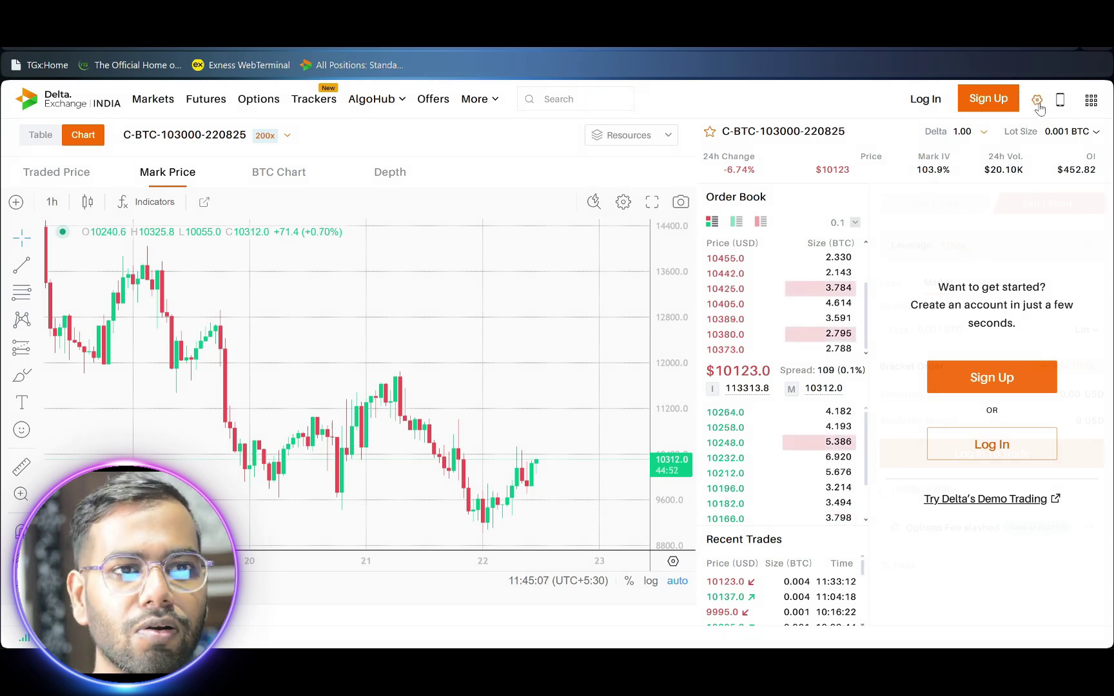
- Turn on the dark theme with the moon button in the site settings panel
{"action": "left_click", "coordinate": [1036, 99]}
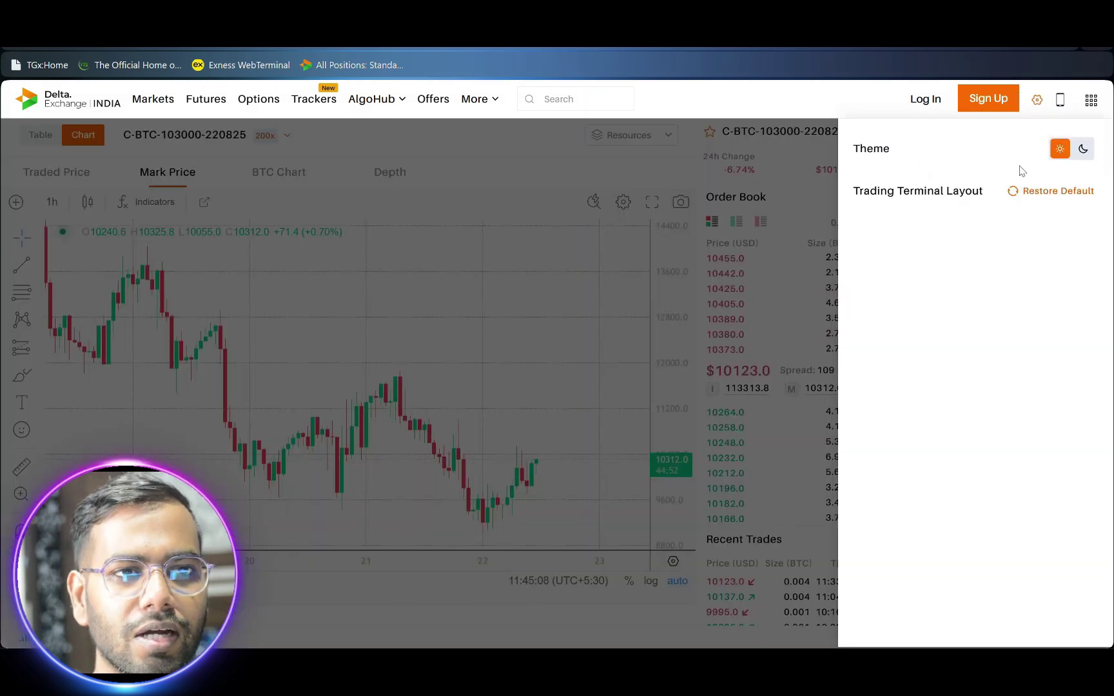
{"action": "left_click", "coordinate": [1083, 150]}
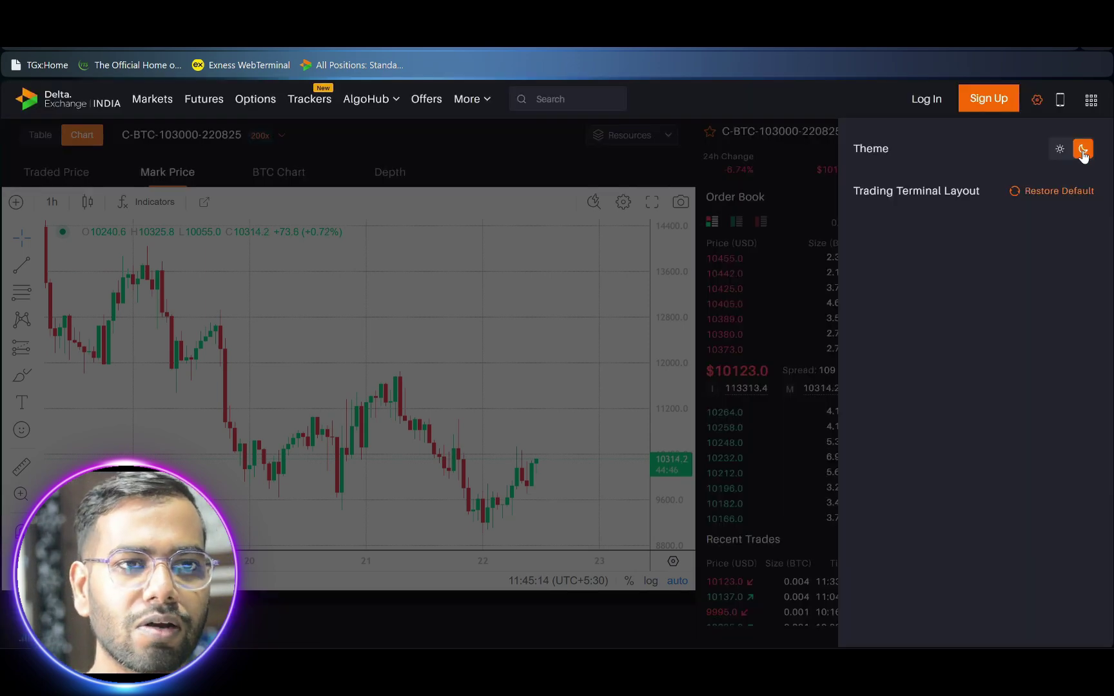
{"action": "left_click", "coordinate": [1035, 104]}
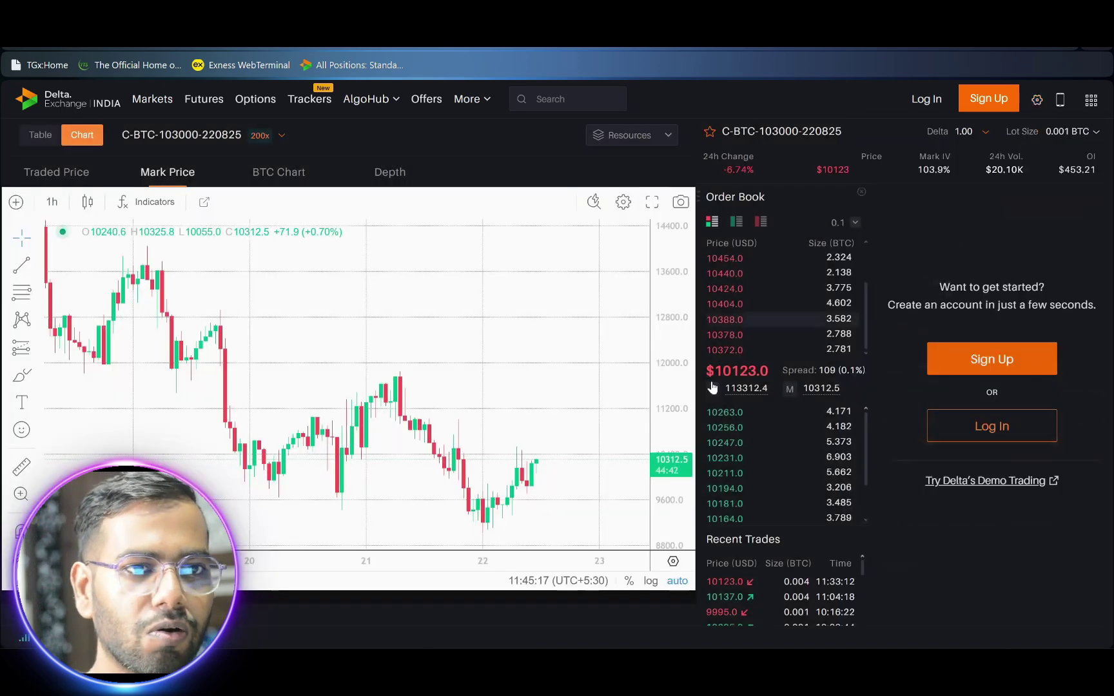
- Reload the chart dark by toggling Table and Chart, then zoom and pan to the 21–22 Aug candles
{"action": "left_click", "coordinate": [40, 136]}
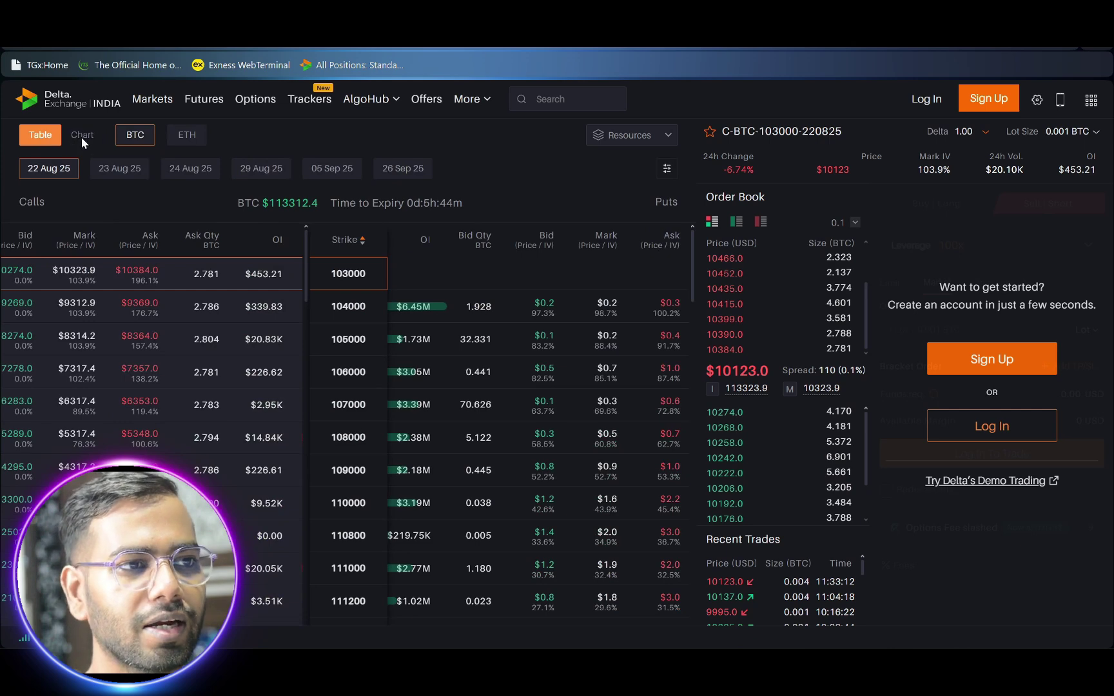
{"action": "left_click", "coordinate": [81, 136]}
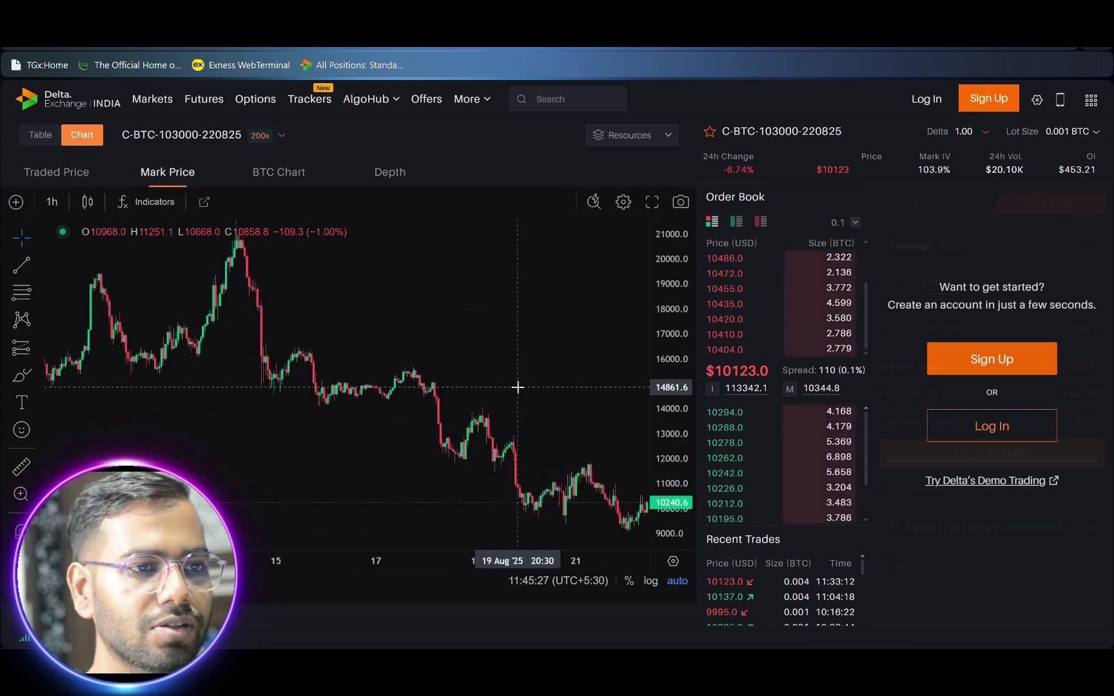
{"action": "scroll", "coordinate": [517, 386], "scroll_direction": "up", "scroll_amount": 3}
{"action": "left_click_drag", "start_coordinate": [522, 386], "coordinate": [452, 373]}
{"action": "scroll", "coordinate": [505, 398], "scroll_direction": "up", "scroll_amount": 4}
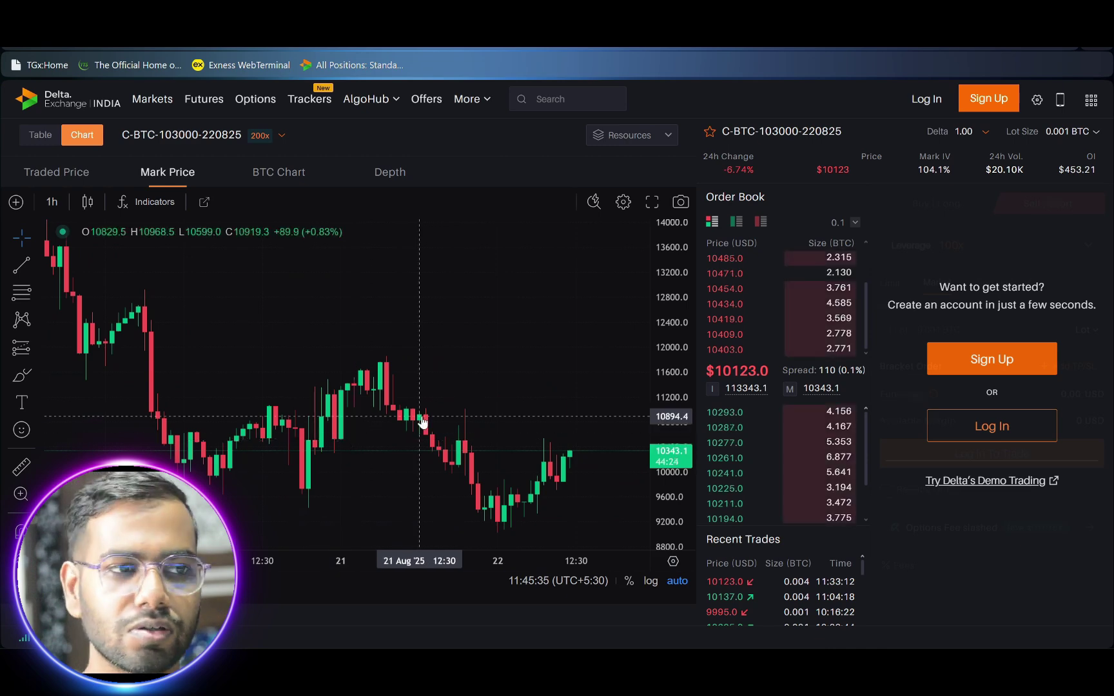
{"action": "left_click_drag", "start_coordinate": [517, 386], "coordinate": [437, 381]}
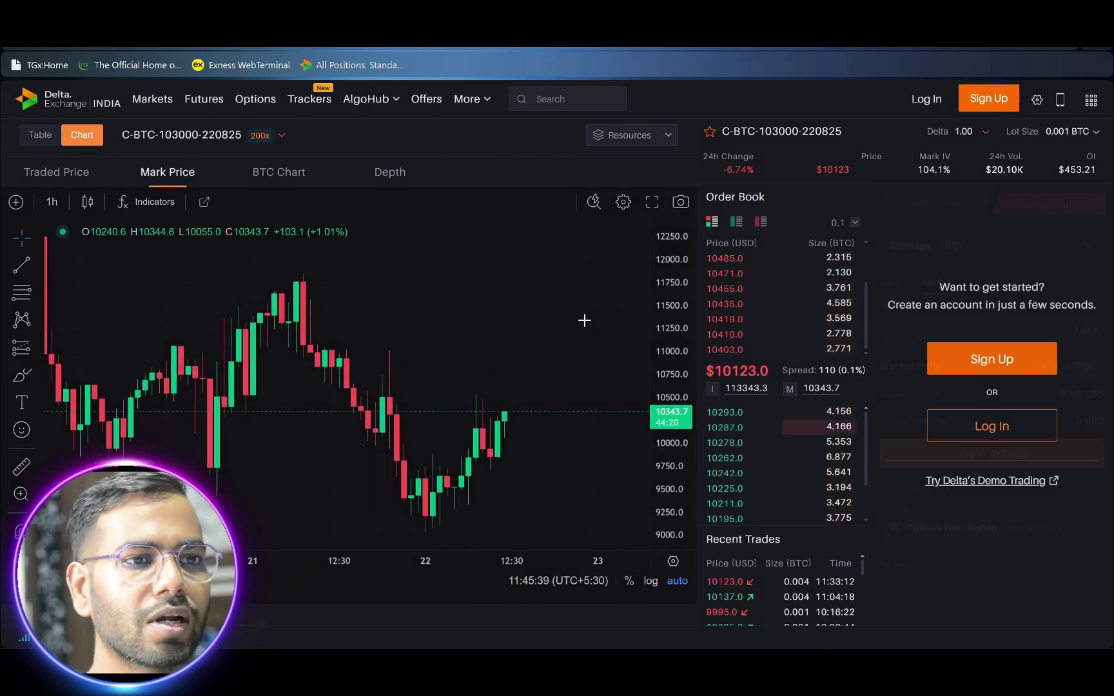
{"action": "mouse_move", "coordinate": [627, 190]}
{"action": "left_mouse_down"}
{"action": "mouse_move", "coordinate": [612, 188]}
{"action": "mouse_move", "coordinate": [625, 229]}
{"action": "left_mouse_up"}
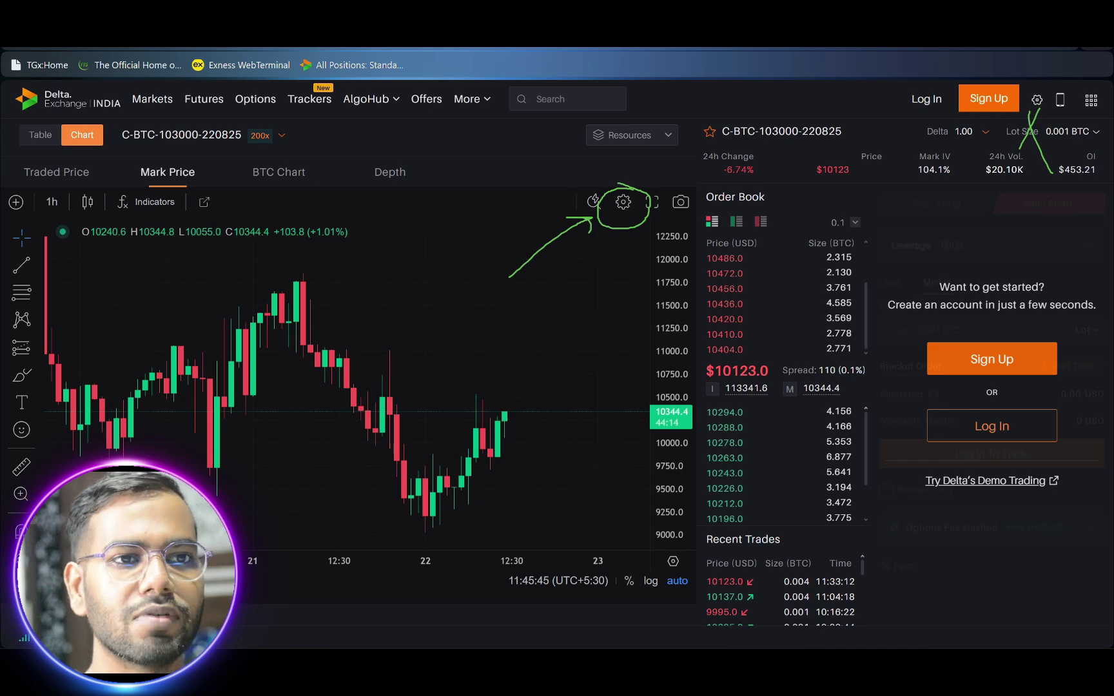
- In Chart settings > Symbol, set rising Body, Borders and Wick colours to dark blue and apply with Ok
{"action": "left_click", "coordinate": [622, 203]}
{"action": "left_click_drag", "start_coordinate": [472, 239], "coordinate": [584, 223]}
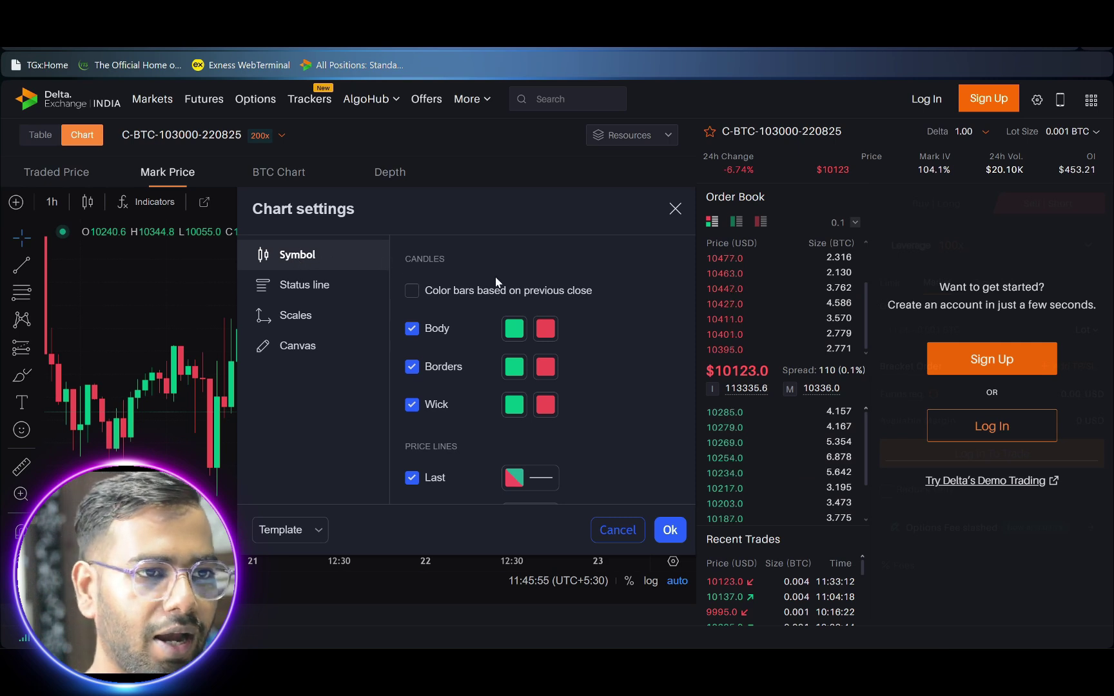
{"action": "left_click", "coordinate": [515, 328]}
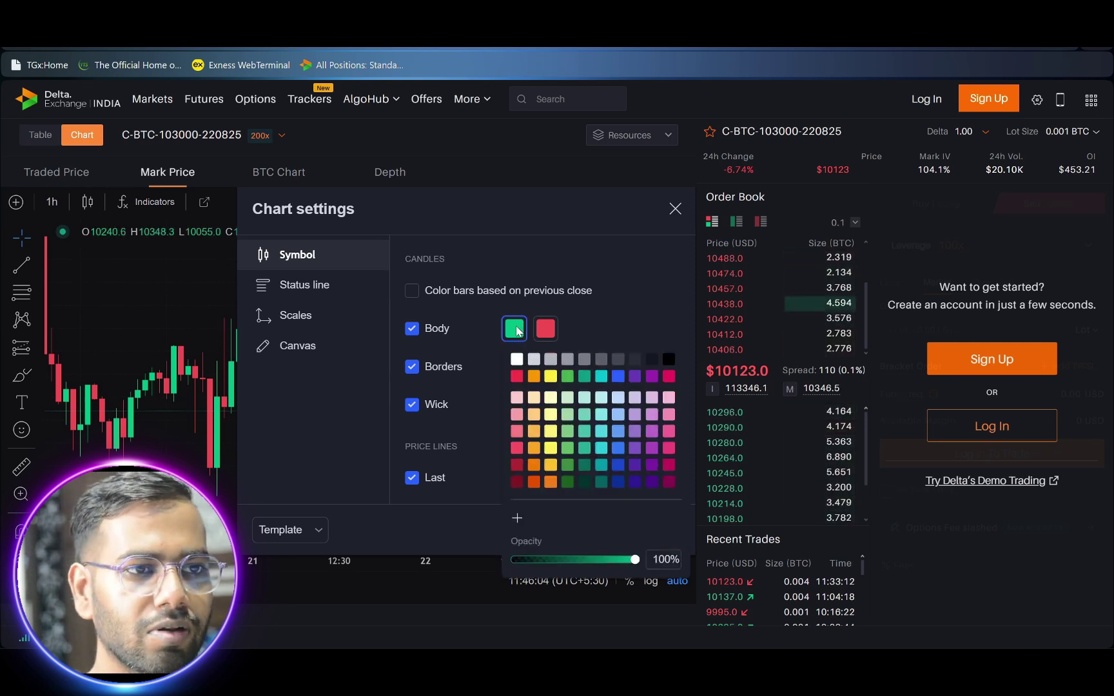
{"action": "left_click", "coordinate": [617, 464]}
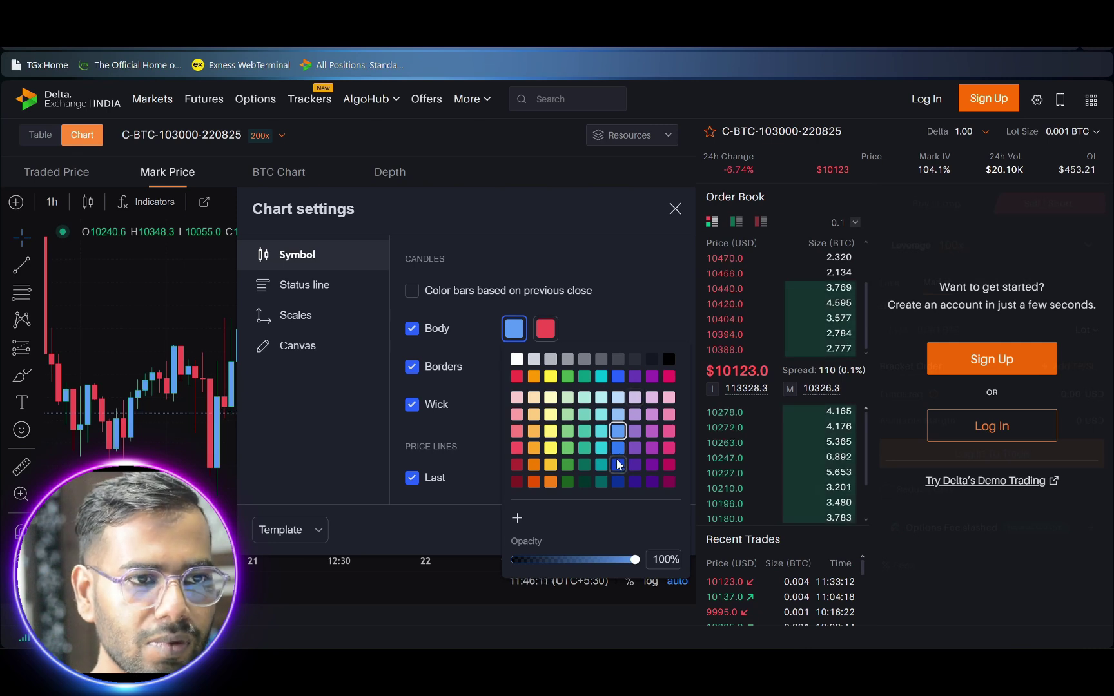
{"action": "left_click", "coordinate": [611, 306]}
{"action": "left_click", "coordinate": [514, 366]}
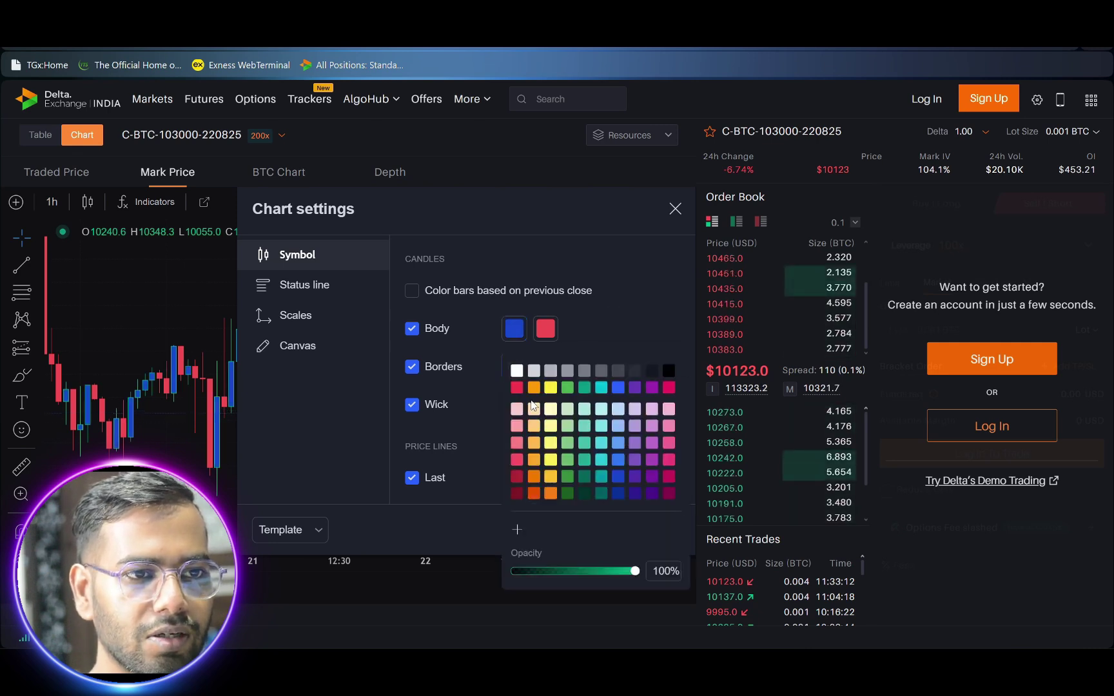
{"action": "left_click", "coordinate": [611, 468]}
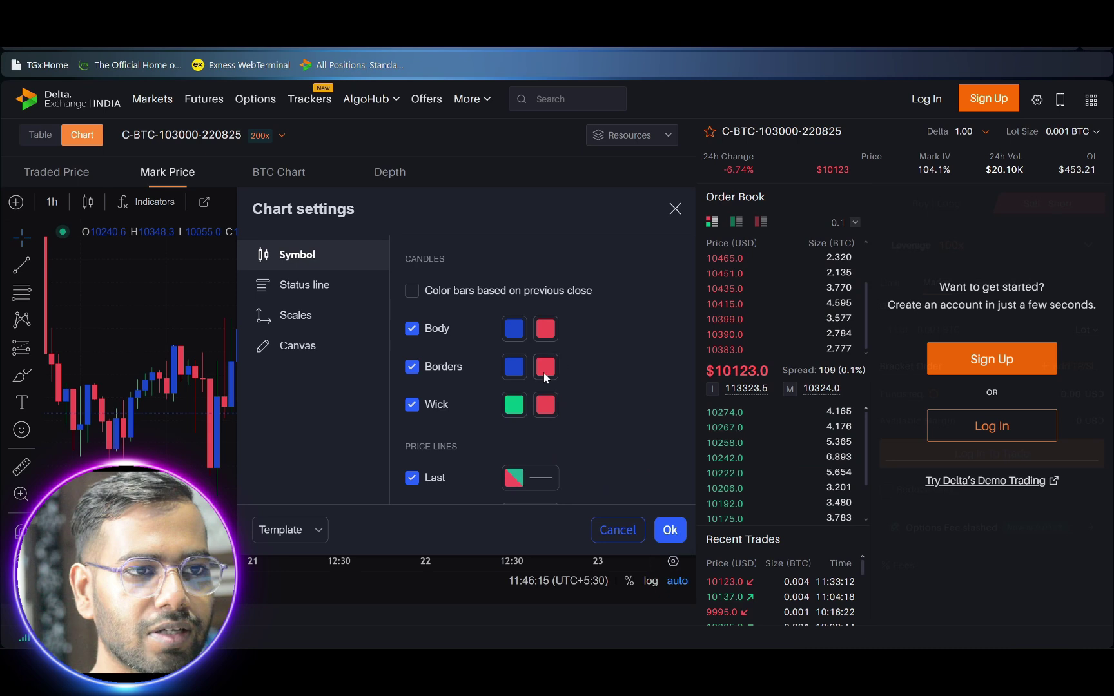
{"action": "left_click", "coordinate": [514, 404]}
{"action": "left_click", "coordinate": [615, 480]}
{"action": "left_click", "coordinate": [599, 324]}
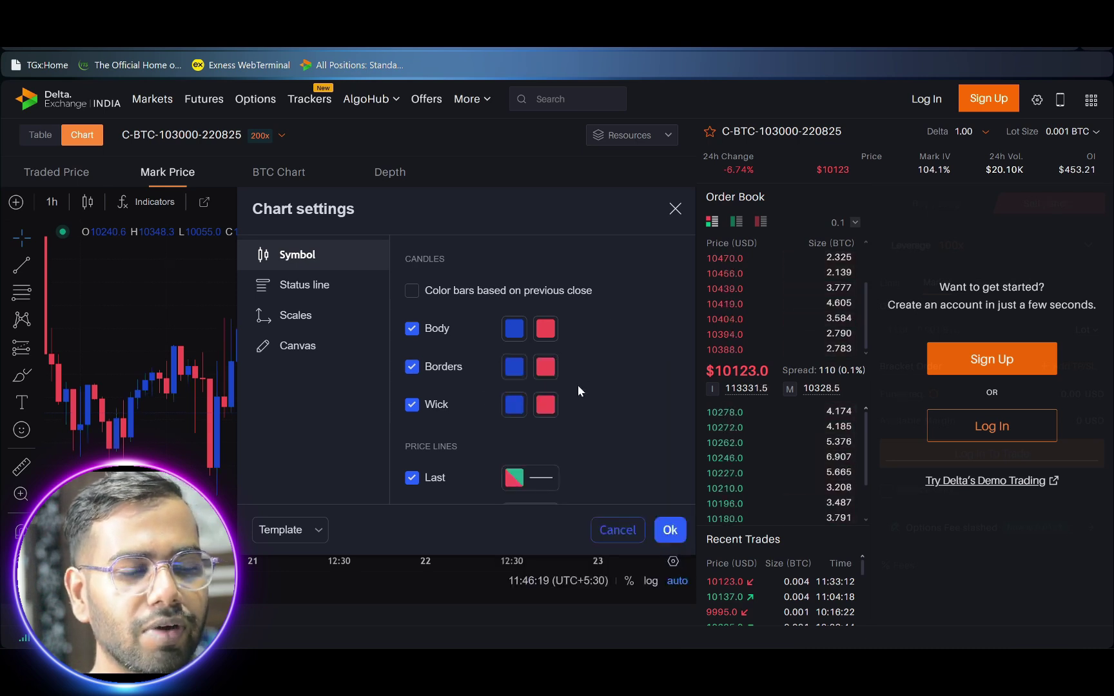
{"action": "left_click", "coordinate": [669, 530]}
- Zoom in on the recent blue rising and red falling candles of the dark chart
{"action": "scroll", "coordinate": [556, 371], "scroll_direction": "down", "scroll_amount": 2}
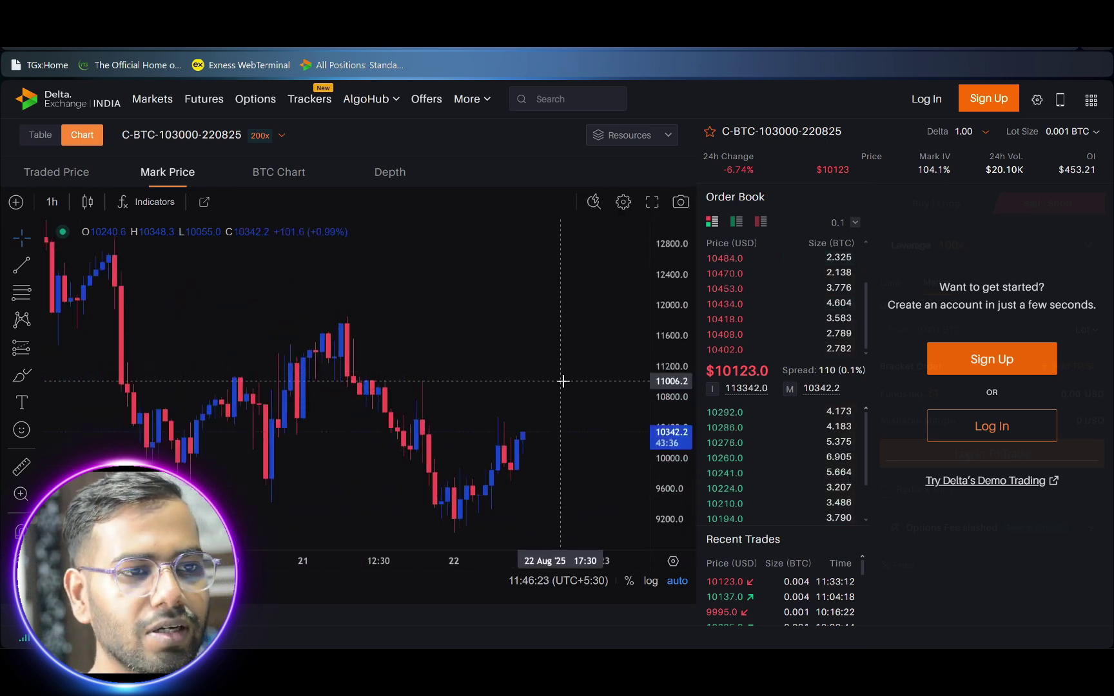
{"action": "scroll", "coordinate": [570, 389], "scroll_direction": "up", "scroll_amount": 2}
{"action": "scroll", "coordinate": [573, 393], "scroll_direction": "up", "scroll_amount": 2}
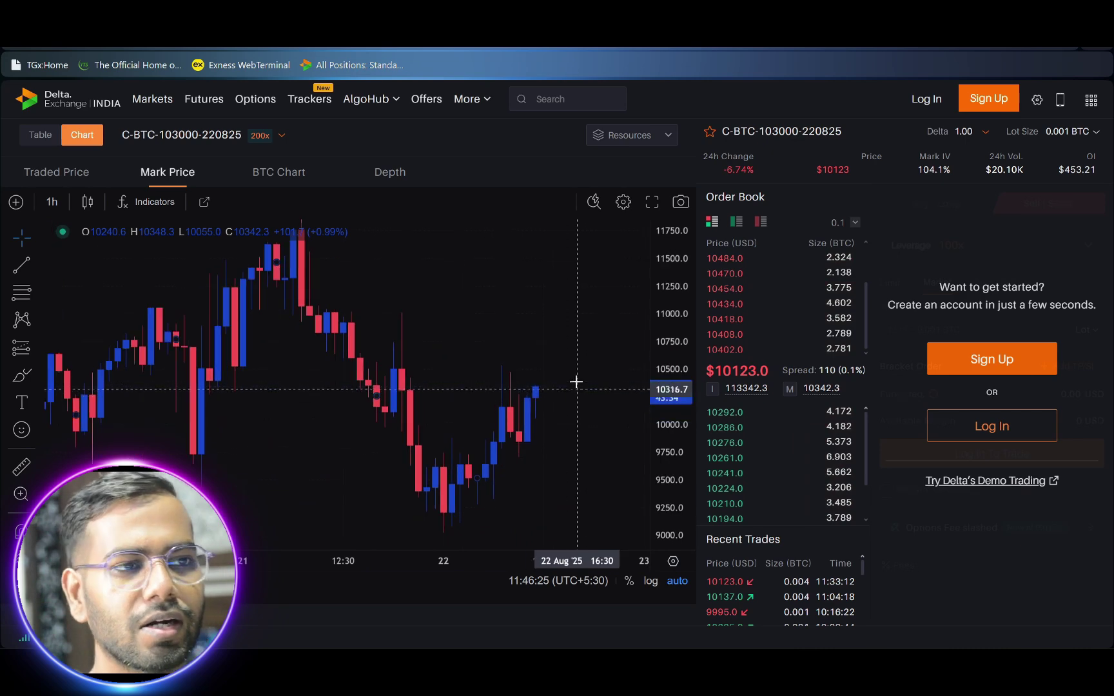
{"action": "scroll", "coordinate": [553, 449], "scroll_direction": "up", "scroll_amount": 1}
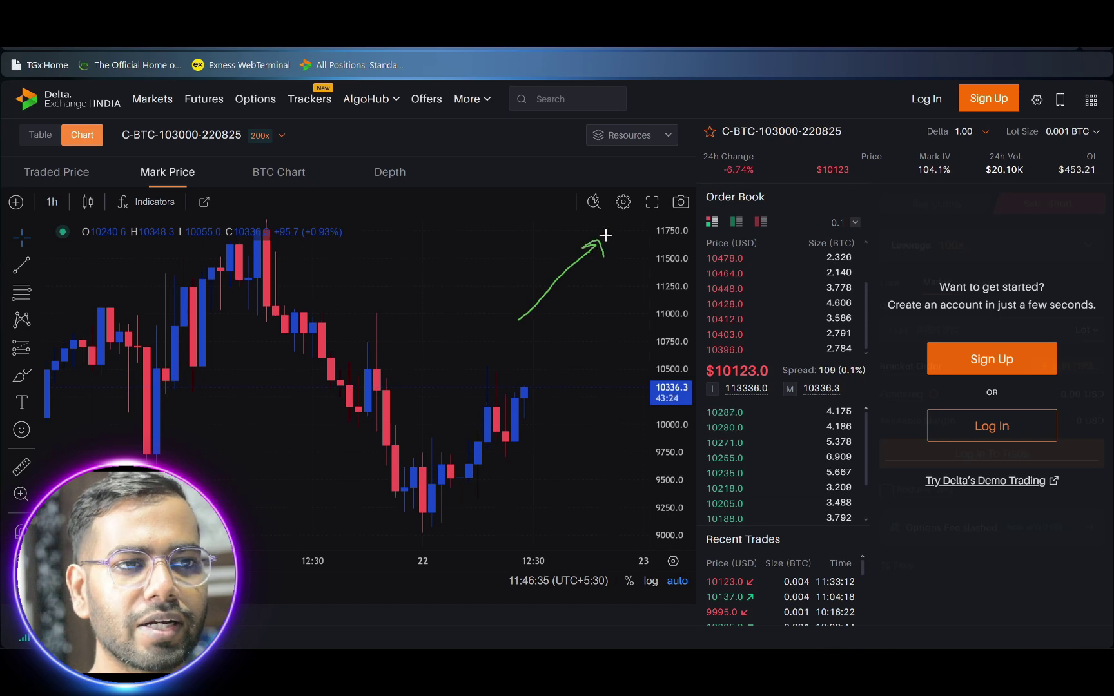
{"action": "left_click_drag", "start_coordinate": [620, 189], "coordinate": [619, 187]}
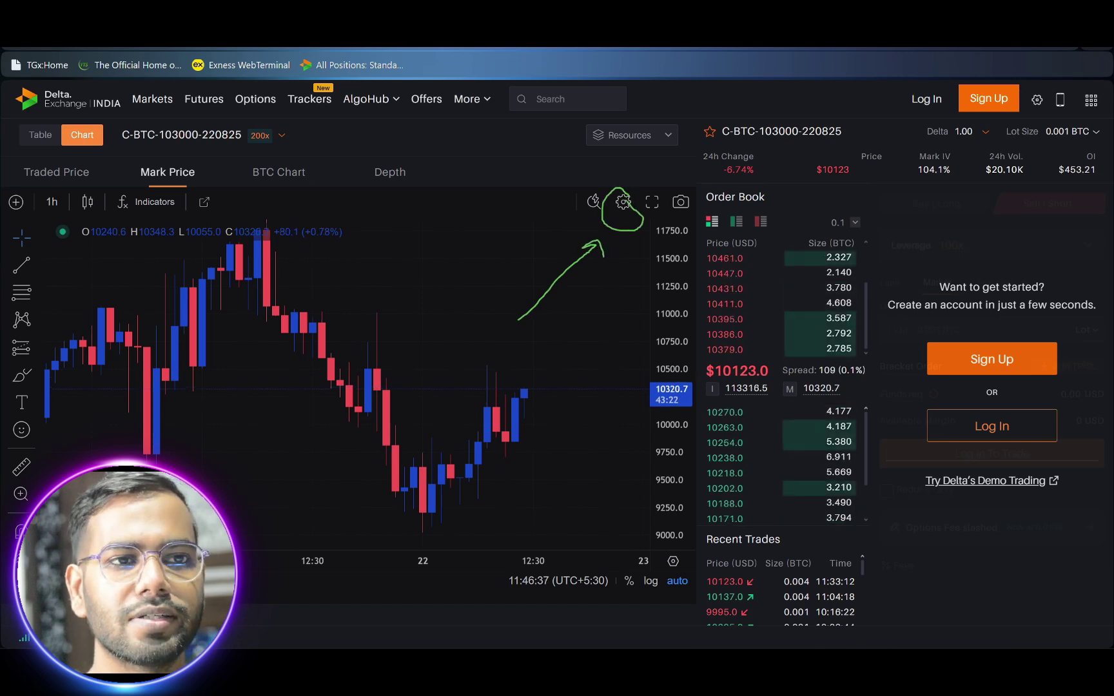
- Set Grid lines to None on the Canvas tab of the chart settings
{"action": "left_click", "coordinate": [623, 202]}
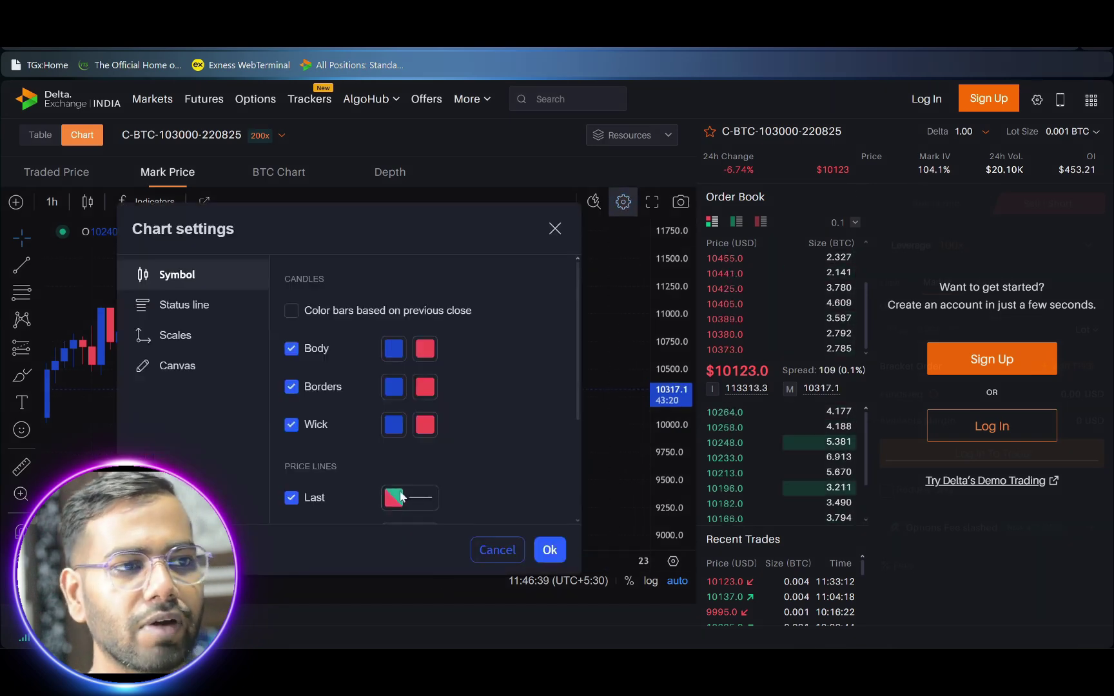
{"action": "left_click_drag", "start_coordinate": [409, 219], "coordinate": [526, 200]}
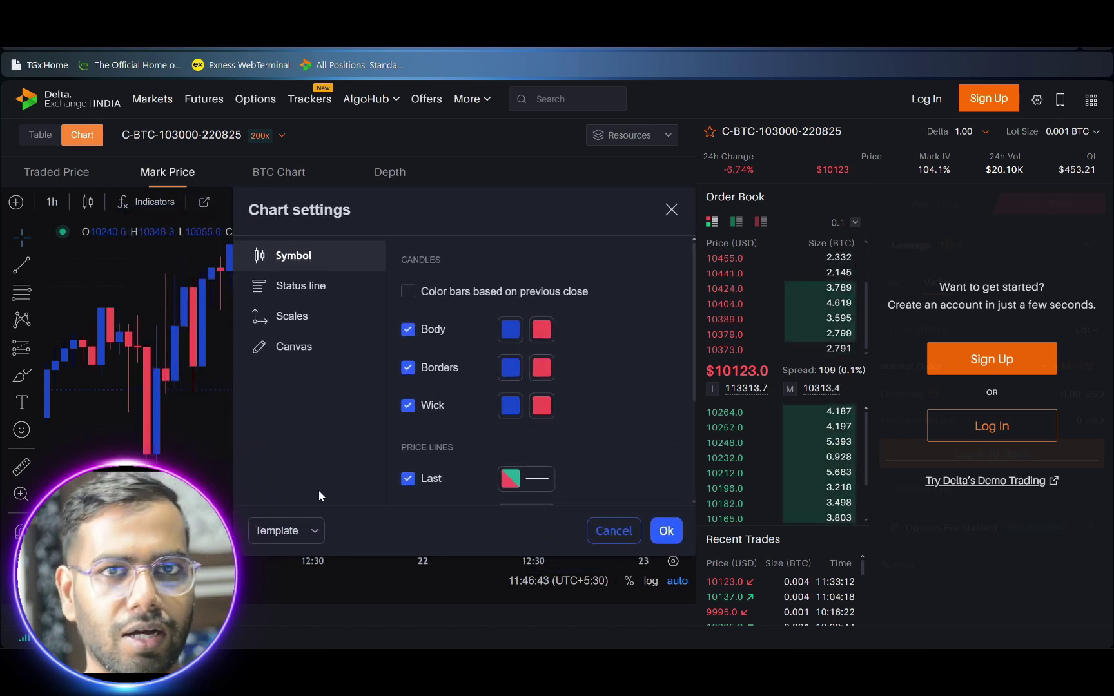
{"action": "left_click", "coordinate": [294, 358]}
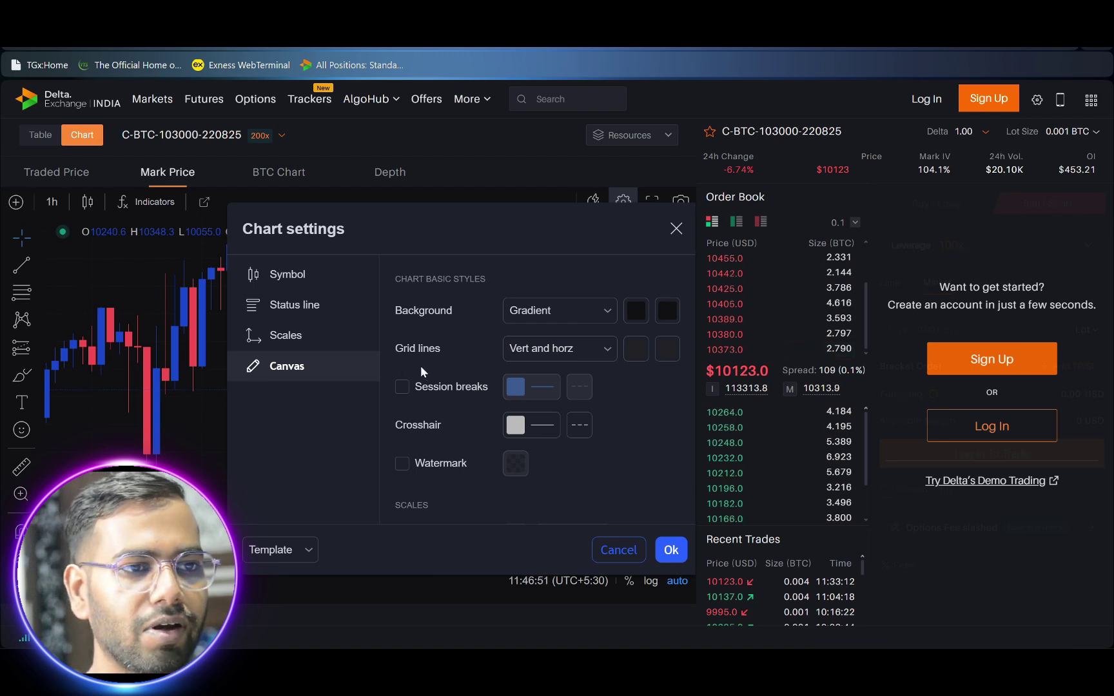
{"action": "left_click", "coordinate": [607, 350]}
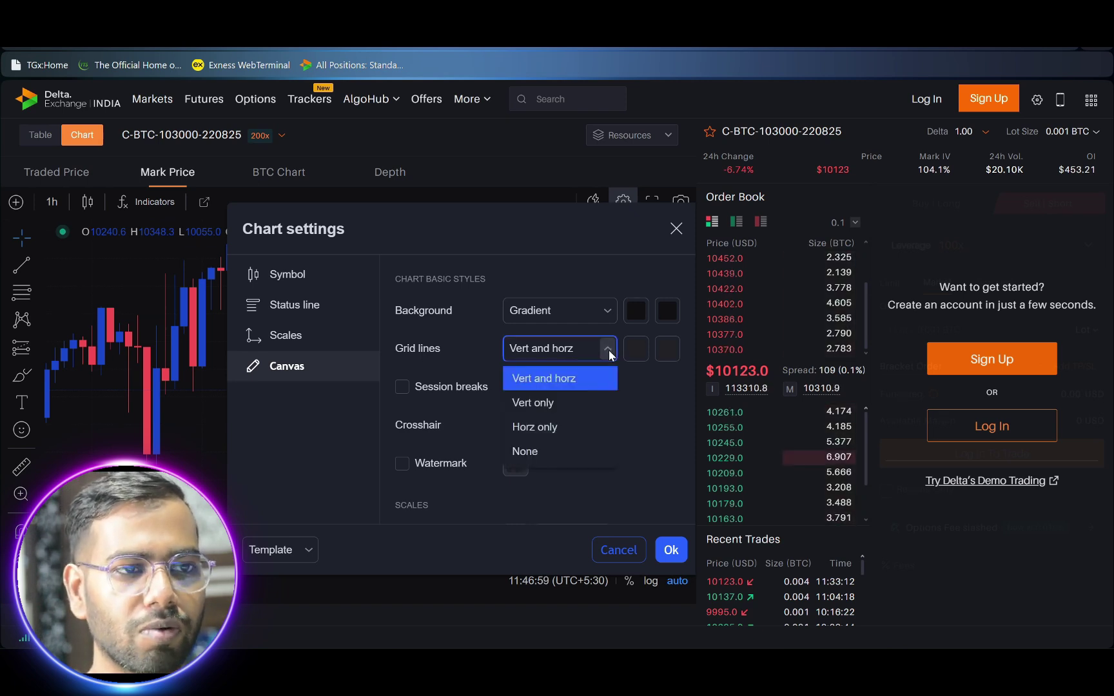
{"action": "left_click", "coordinate": [534, 455]}
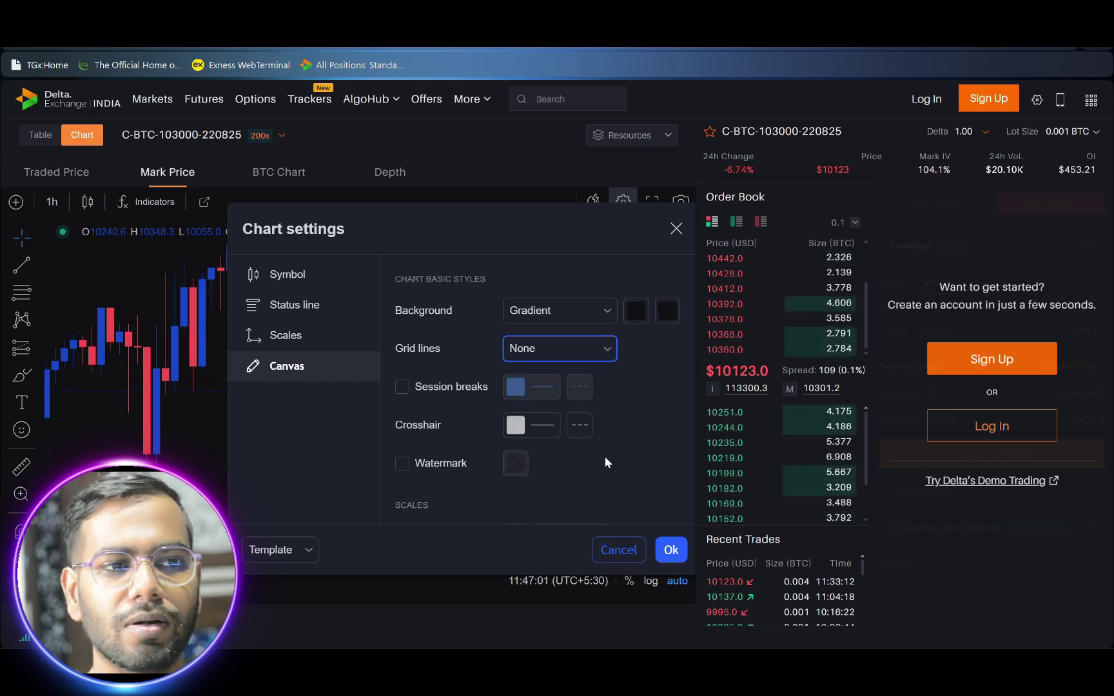
{"action": "left_click", "coordinate": [670, 550]}
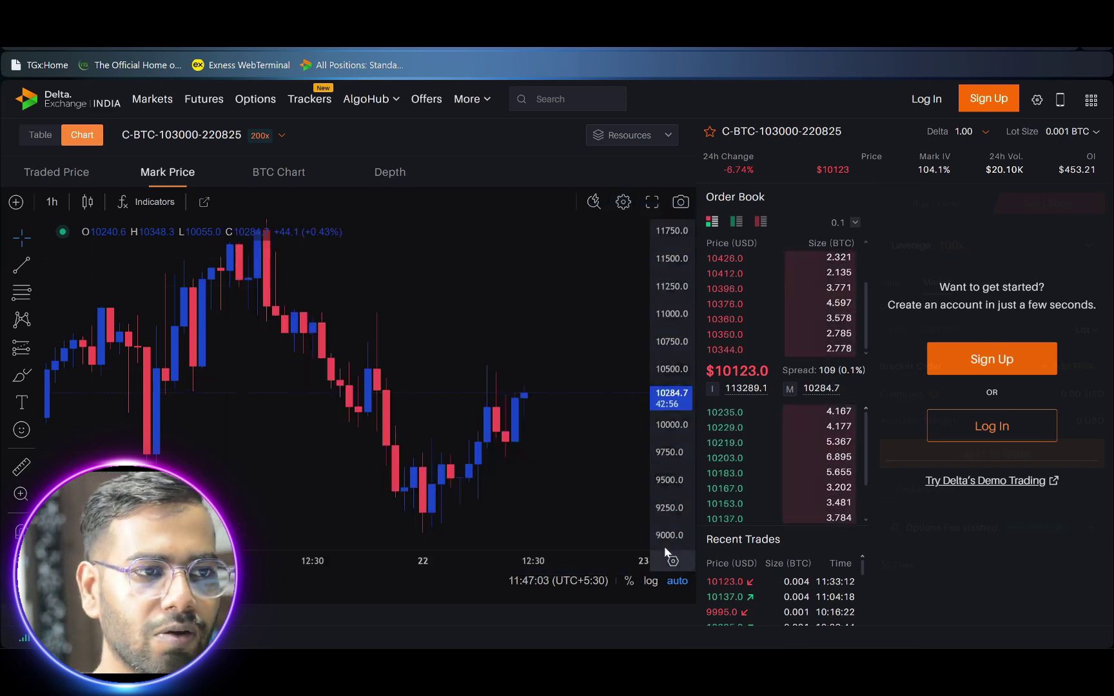
{"action": "scroll", "coordinate": [595, 400], "scroll_direction": "down", "scroll_amount": 4}
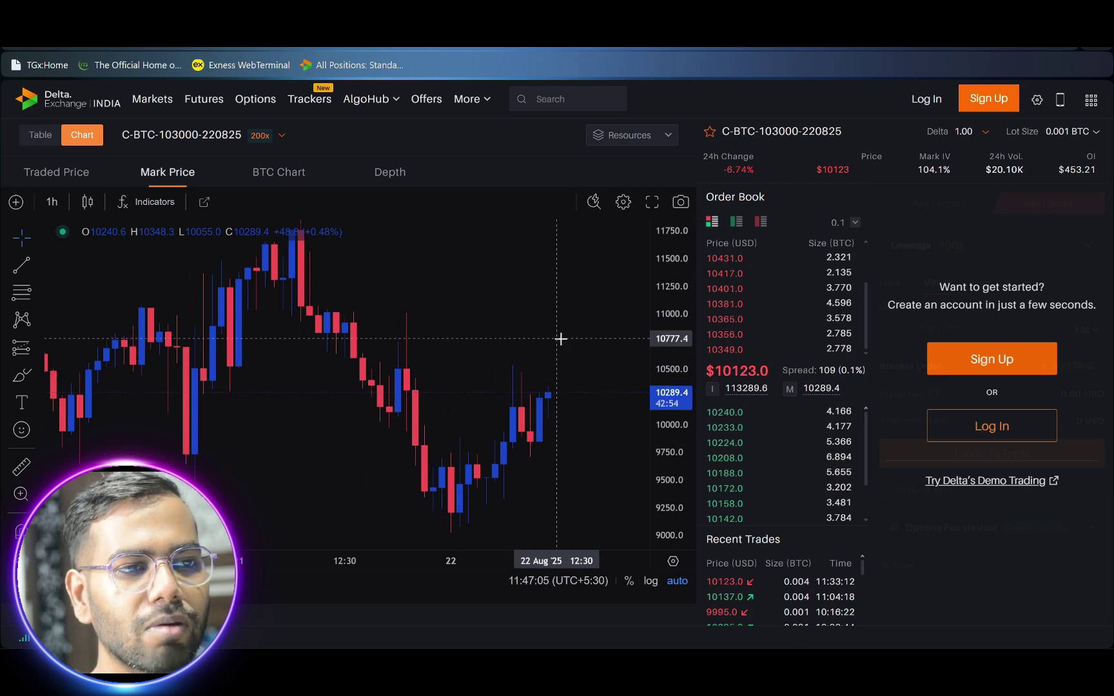
{"action": "scroll", "coordinate": [567, 359], "scroll_direction": "down", "scroll_amount": 5}
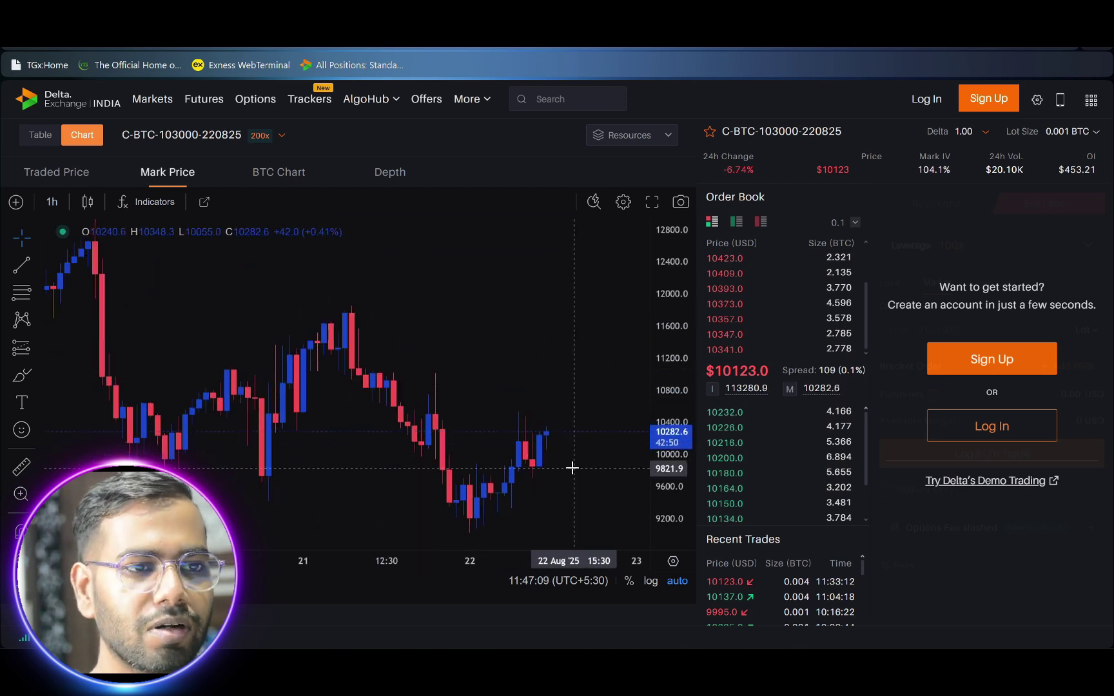
{"action": "scroll", "coordinate": [567, 472], "scroll_direction": "up", "scroll_amount": 1}
{"action": "scroll", "coordinate": [597, 459], "scroll_direction": "down", "scroll_amount": 2}
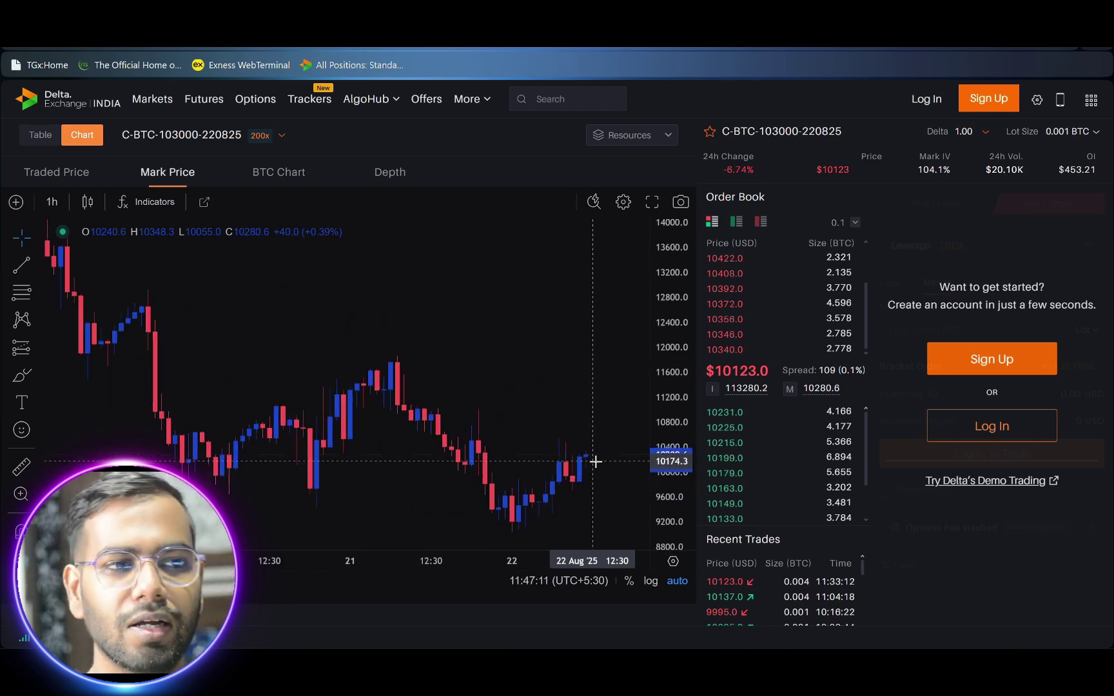
{"action": "scroll", "coordinate": [594, 465], "scroll_direction": "up", "scroll_amount": 2}
{"action": "scroll", "coordinate": [594, 466], "scroll_direction": "up", "scroll_amount": 1}
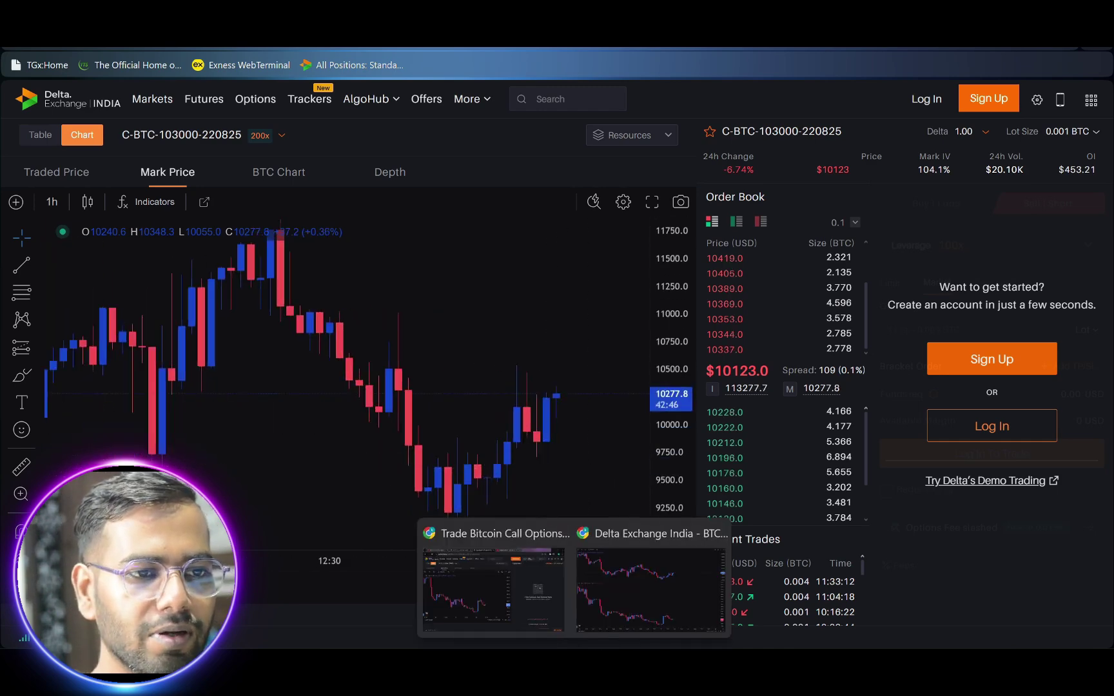
{"action": "left_click", "coordinate": [520, 596]}
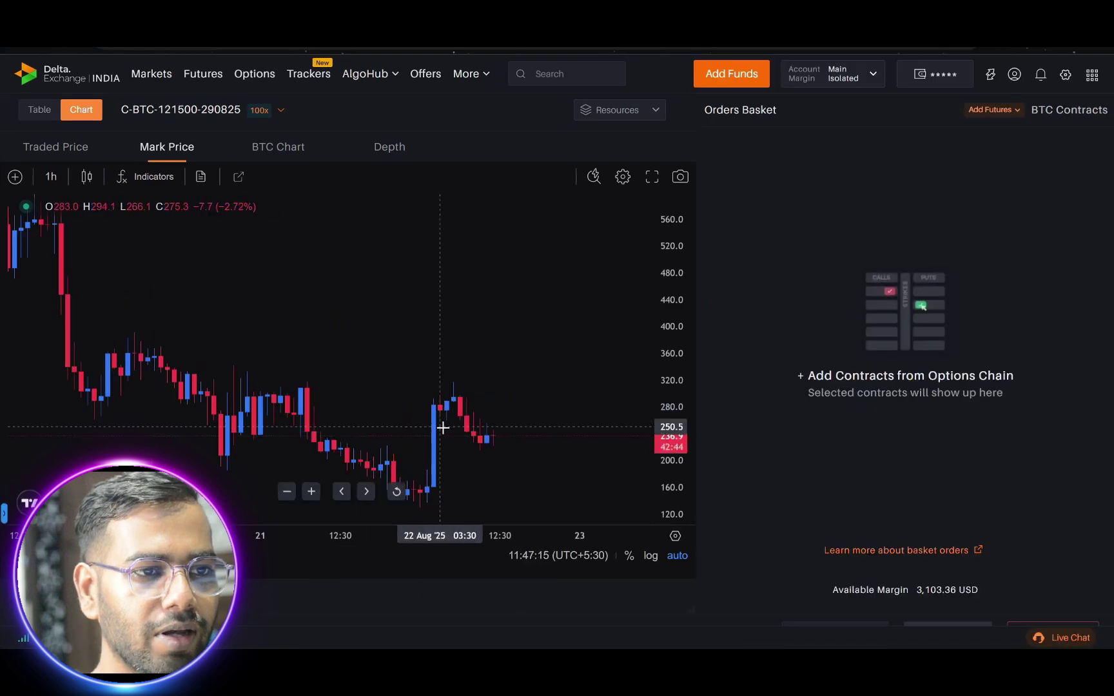
{"action": "scroll", "coordinate": [445, 445], "scroll_direction": "up", "scroll_amount": 2}
{"action": "left_click_drag", "start_coordinate": [460, 457], "coordinate": [535, 455]}
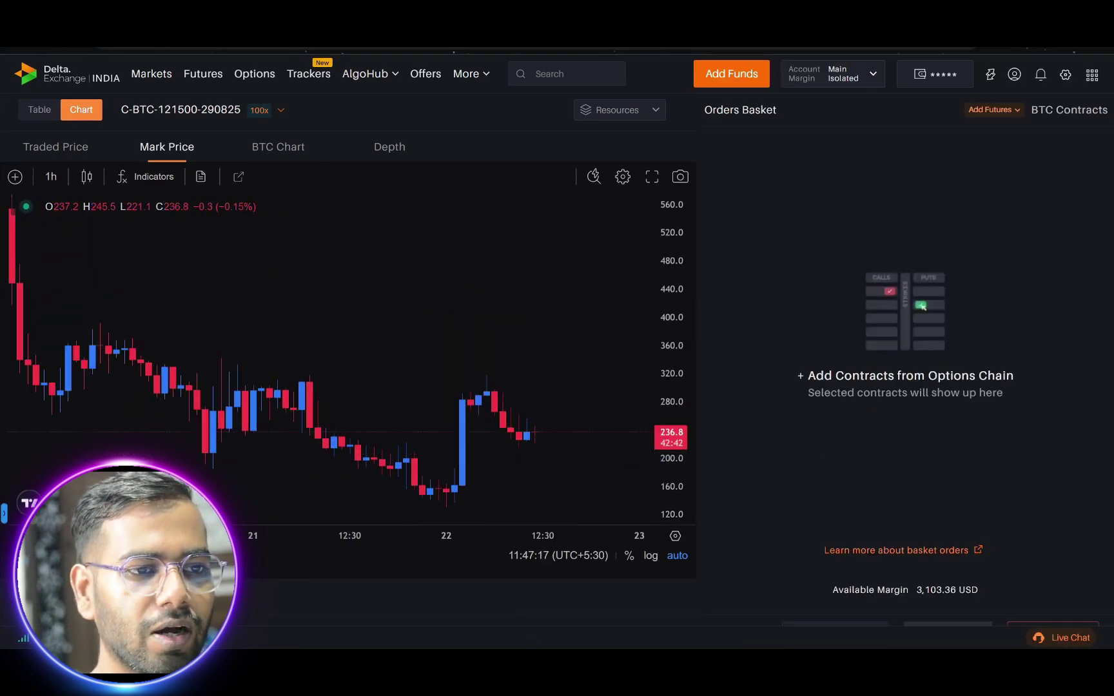
{"action": "key", "text": "alt+Tab"}
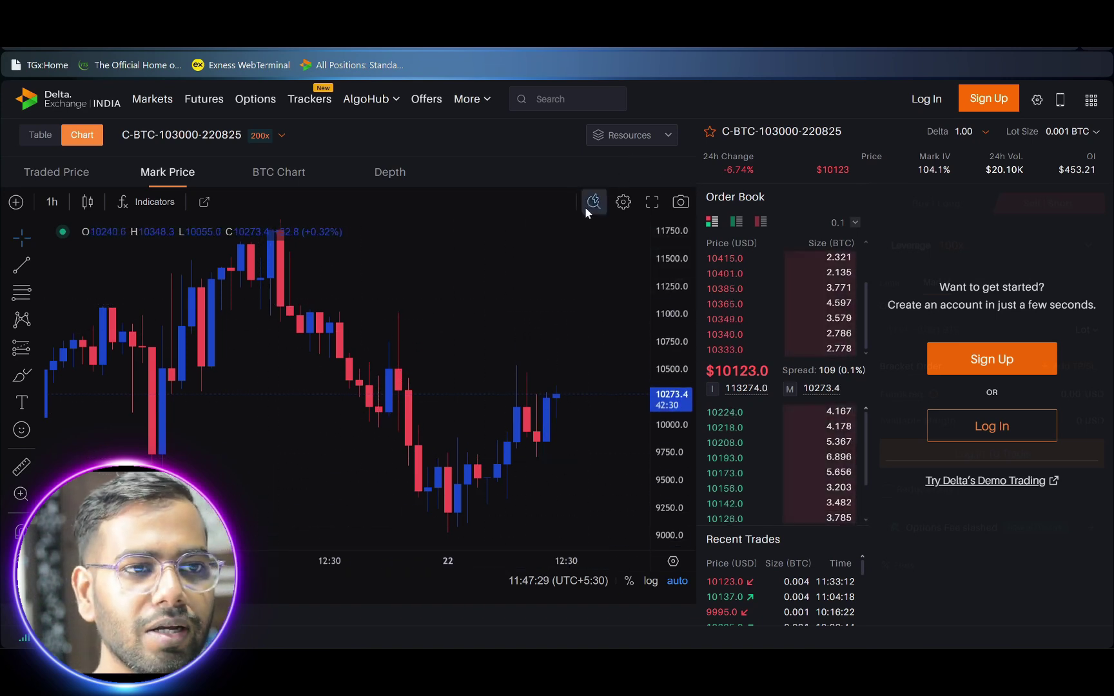
- Save the current chart styling as a new template named 'dark' via Template > Save as
{"action": "left_click", "coordinate": [618, 209]}
{"action": "left_click_drag", "start_coordinate": [435, 231], "coordinate": [548, 221]}
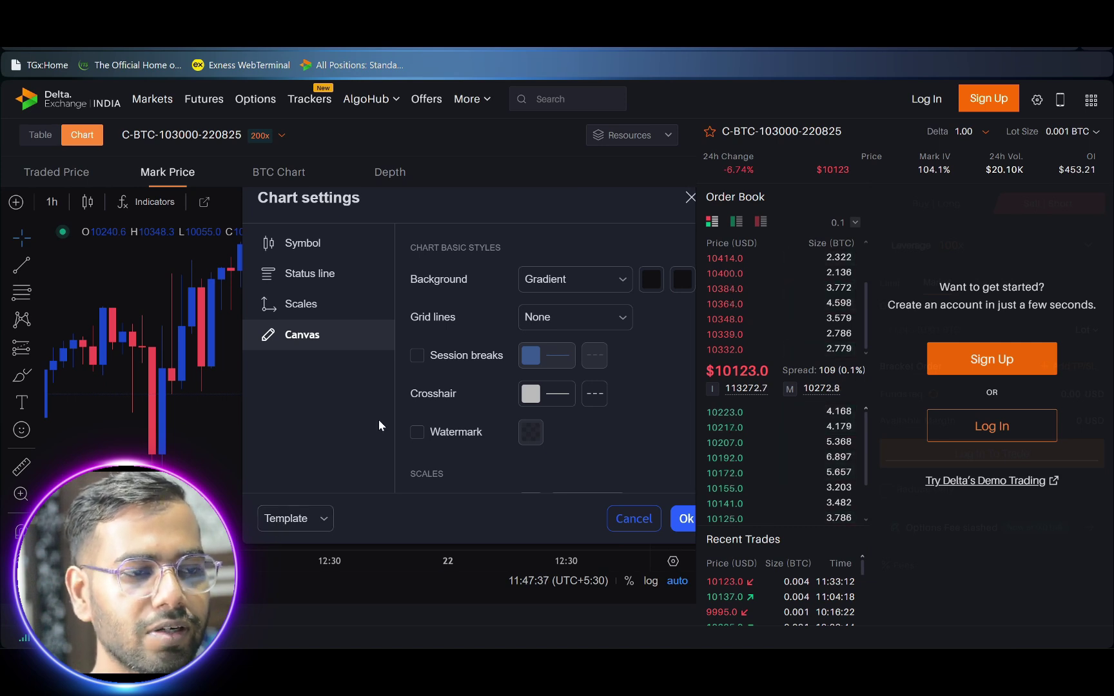
{"action": "left_click_drag", "start_coordinate": [492, 209], "coordinate": [544, 209]}
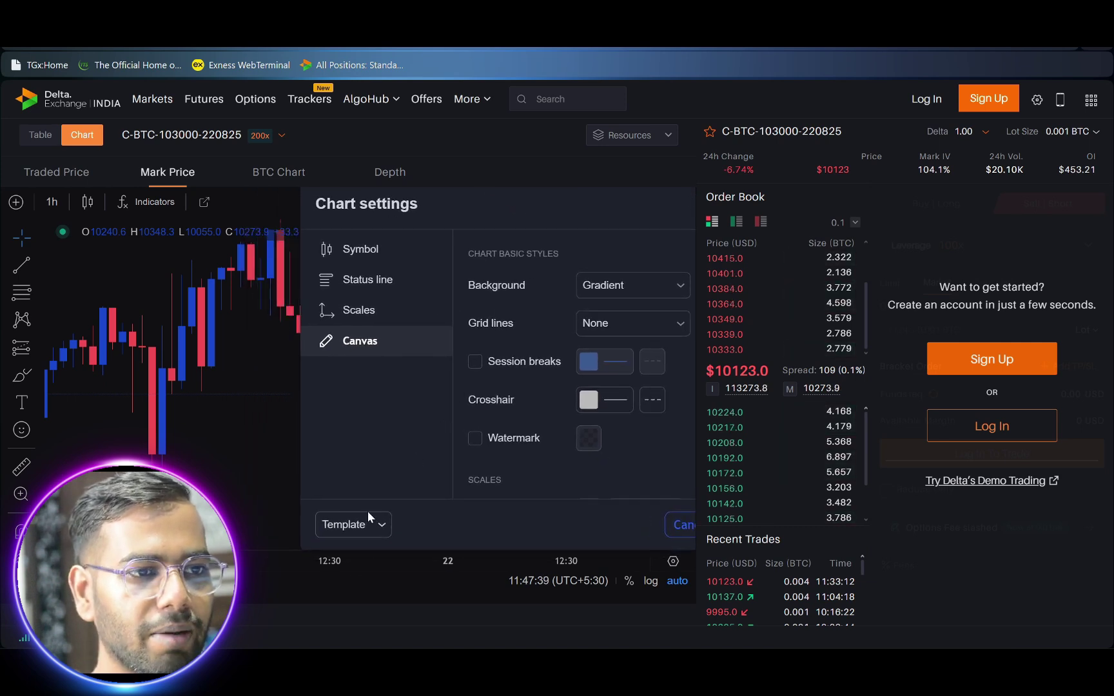
{"action": "left_click", "coordinate": [384, 526]}
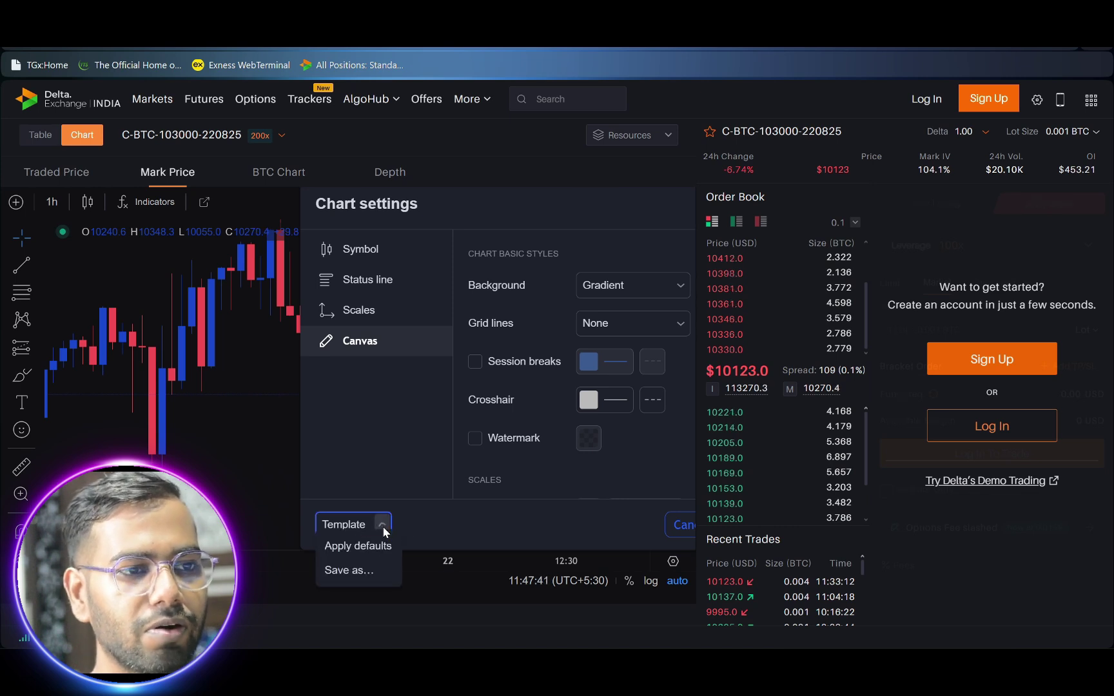
{"action": "left_click", "coordinate": [340, 579]}
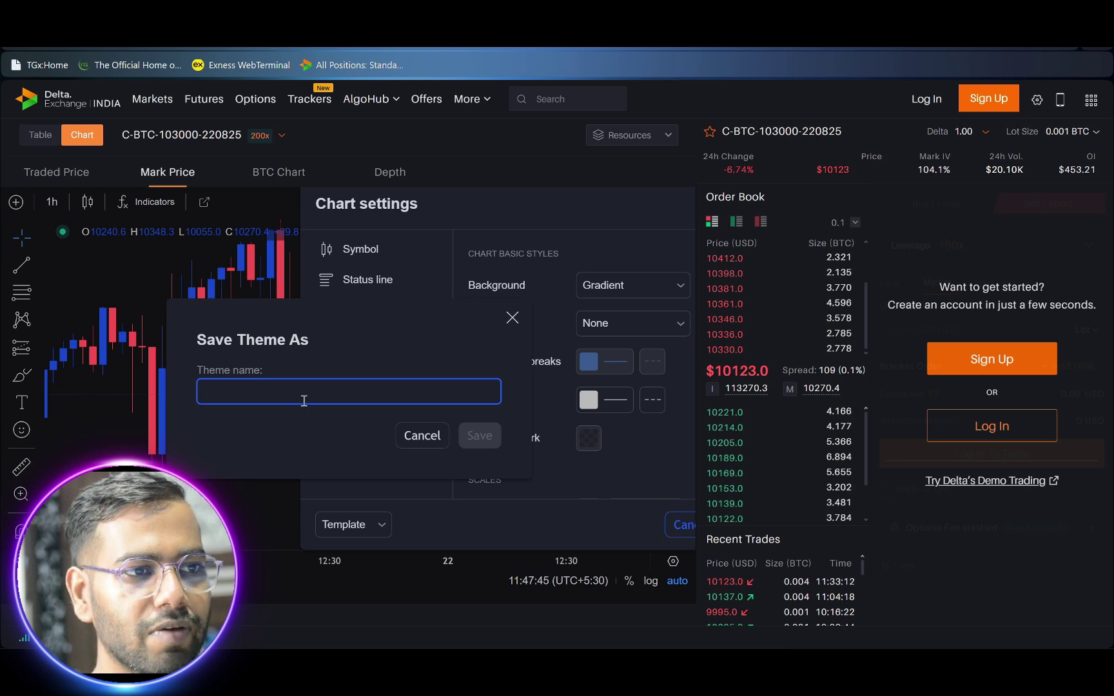
{"action": "left_click", "coordinate": [325, 320]}
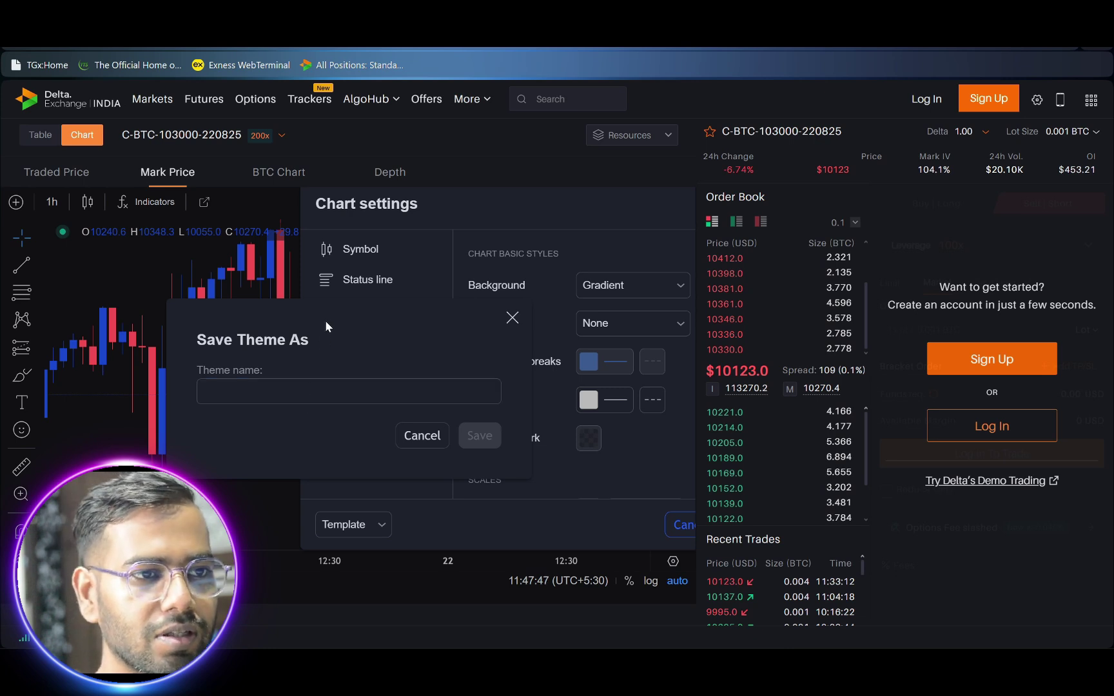
{"action": "left_click", "coordinate": [336, 396]}
{"action": "type", "text": "dark"}
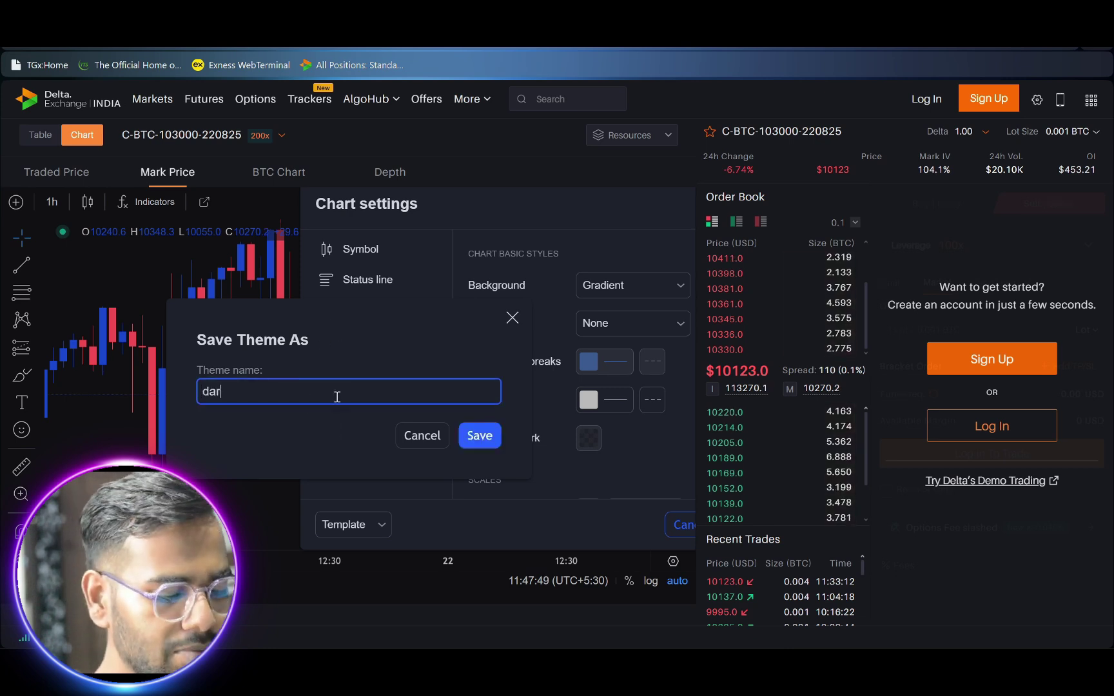
{"action": "left_click", "coordinate": [483, 445]}
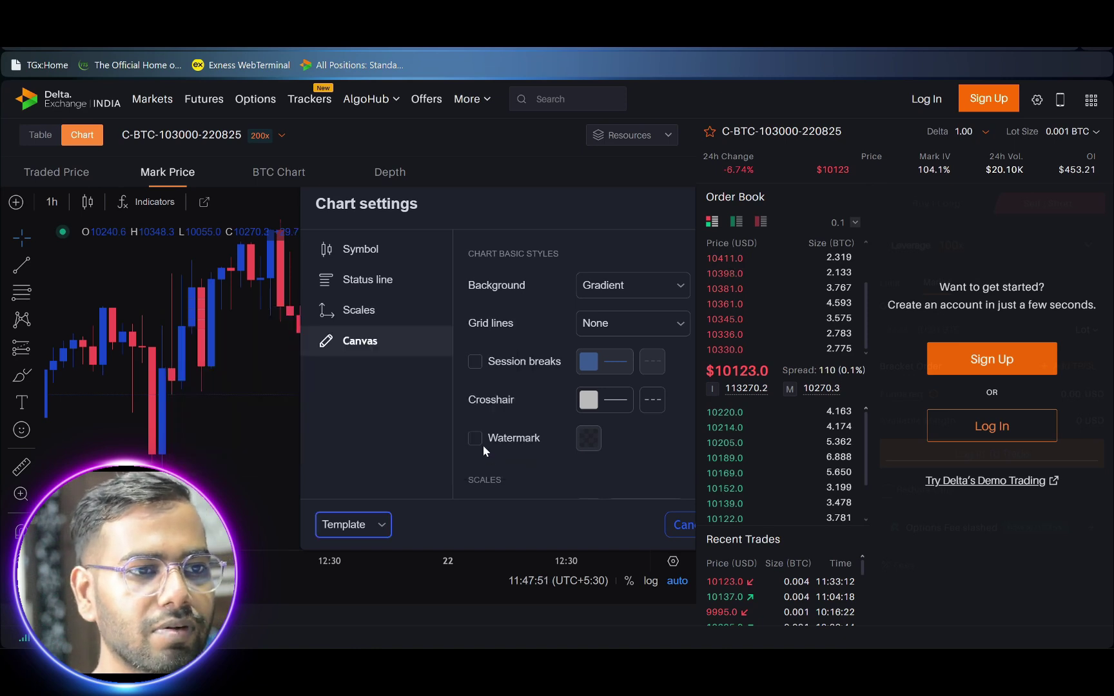
- Confirm 'dark' appears in the template list, then close the chart settings with Ok
{"action": "left_click", "coordinate": [372, 526]}
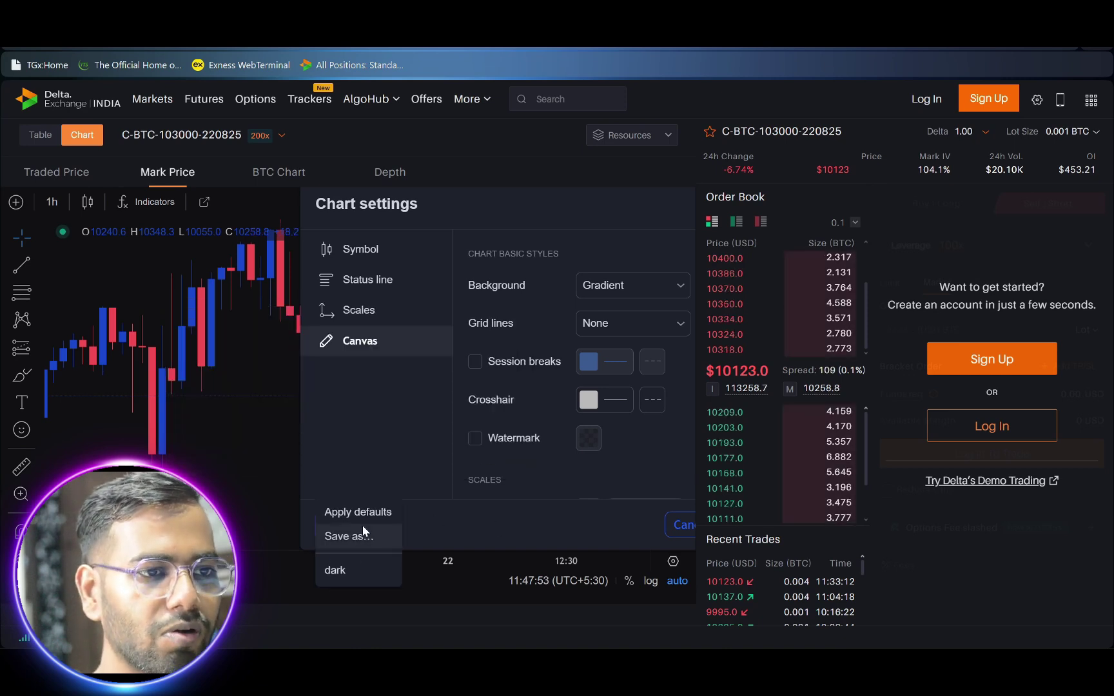
{"action": "left_click", "coordinate": [364, 570]}
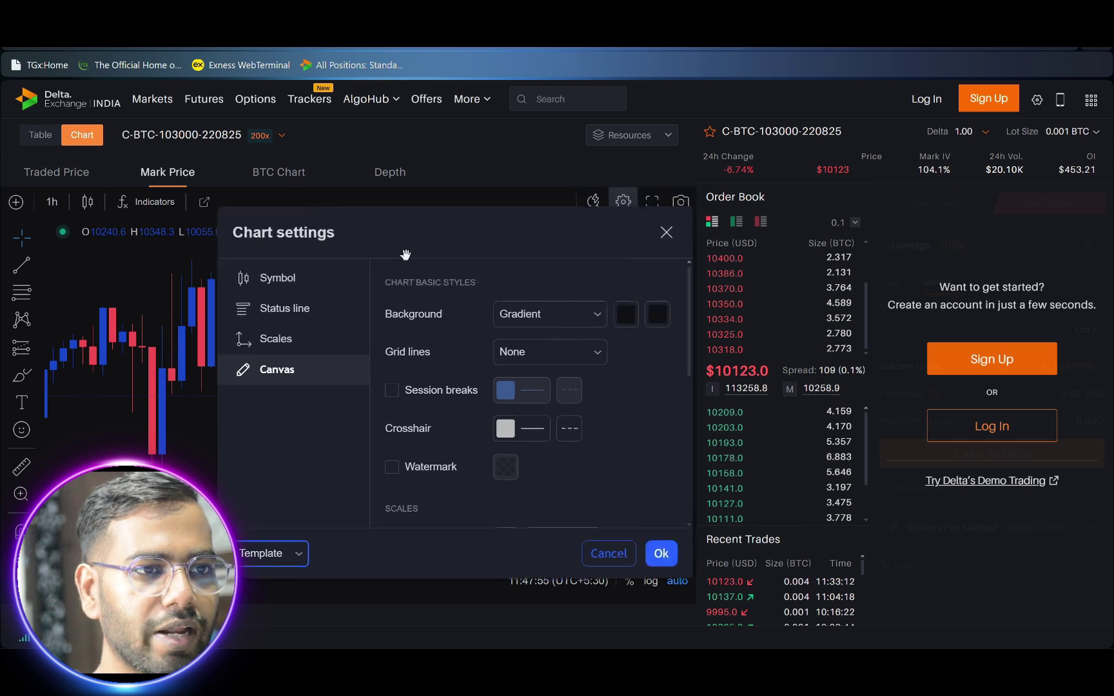
{"action": "left_click", "coordinate": [239, 569]}
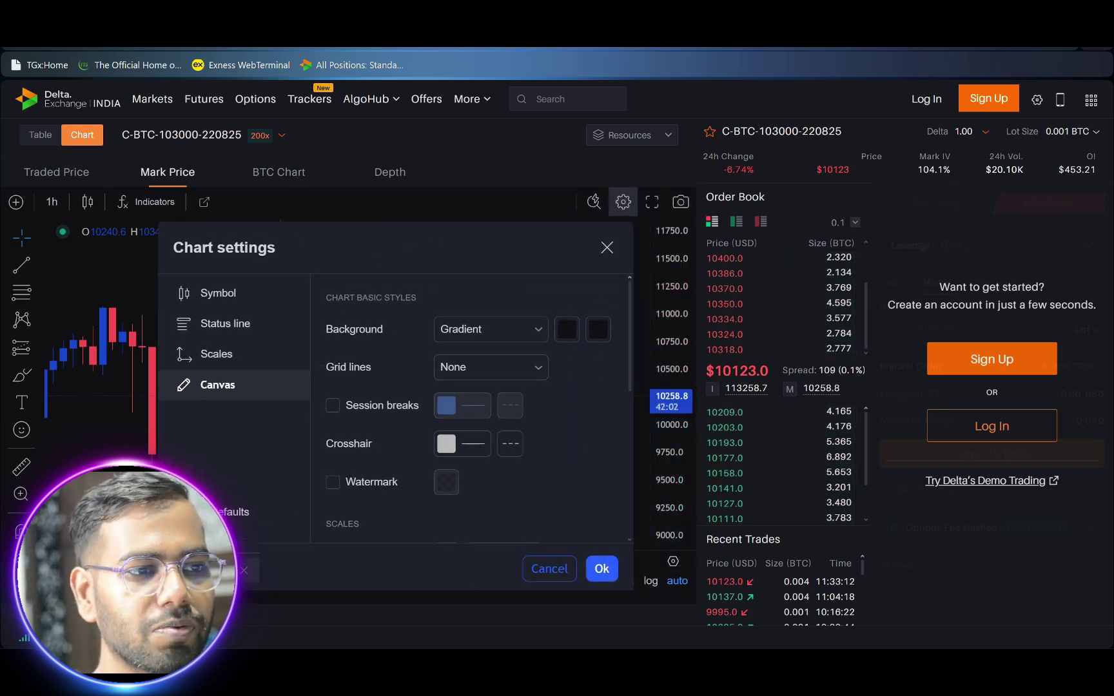
{"action": "left_click", "coordinate": [435, 578]}
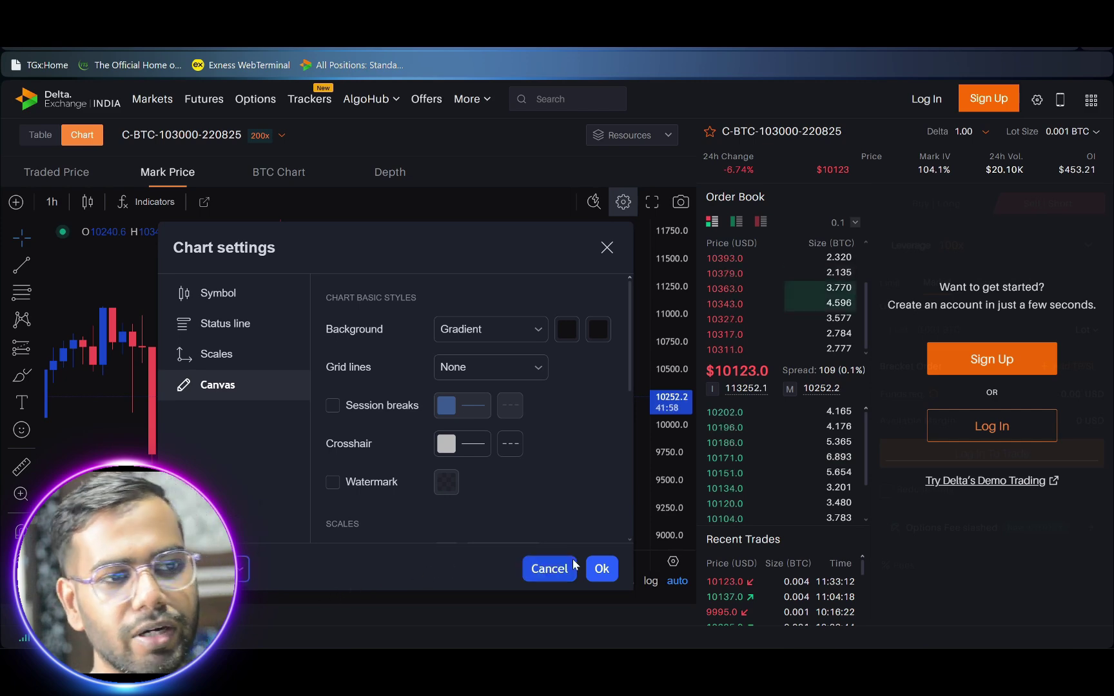
{"action": "left_click", "coordinate": [601, 568]}
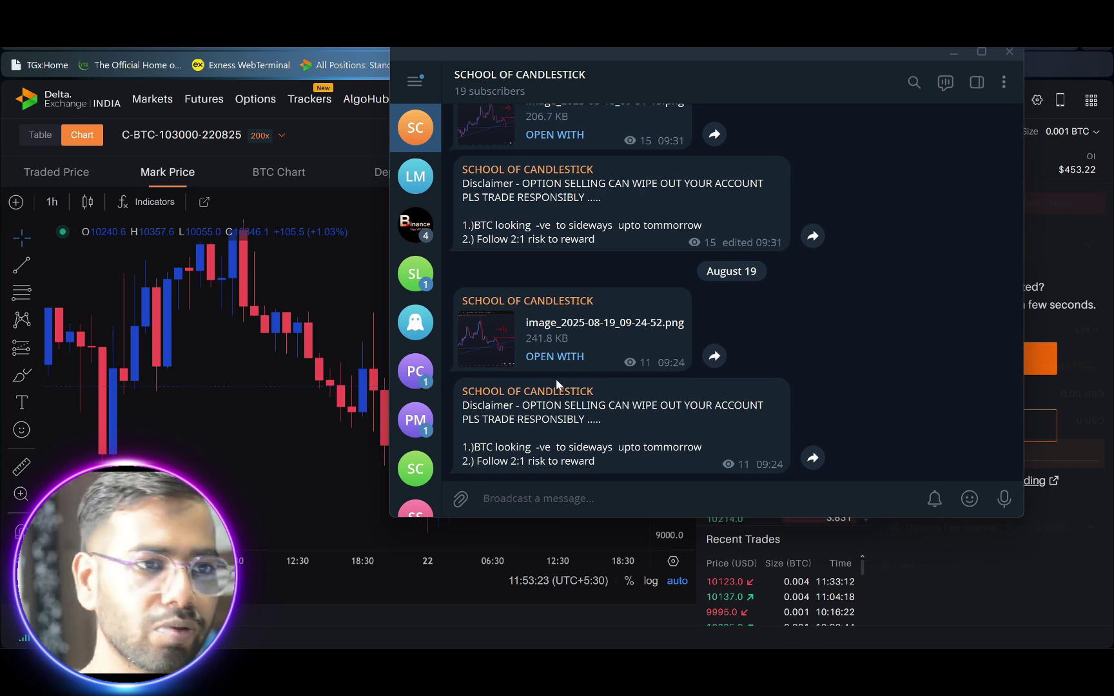
{"action": "scroll", "coordinate": [786, 362], "scroll_direction": "up", "scroll_amount": 10}
{"action": "scroll", "coordinate": [797, 370], "scroll_direction": "down", "scroll_amount": 8}
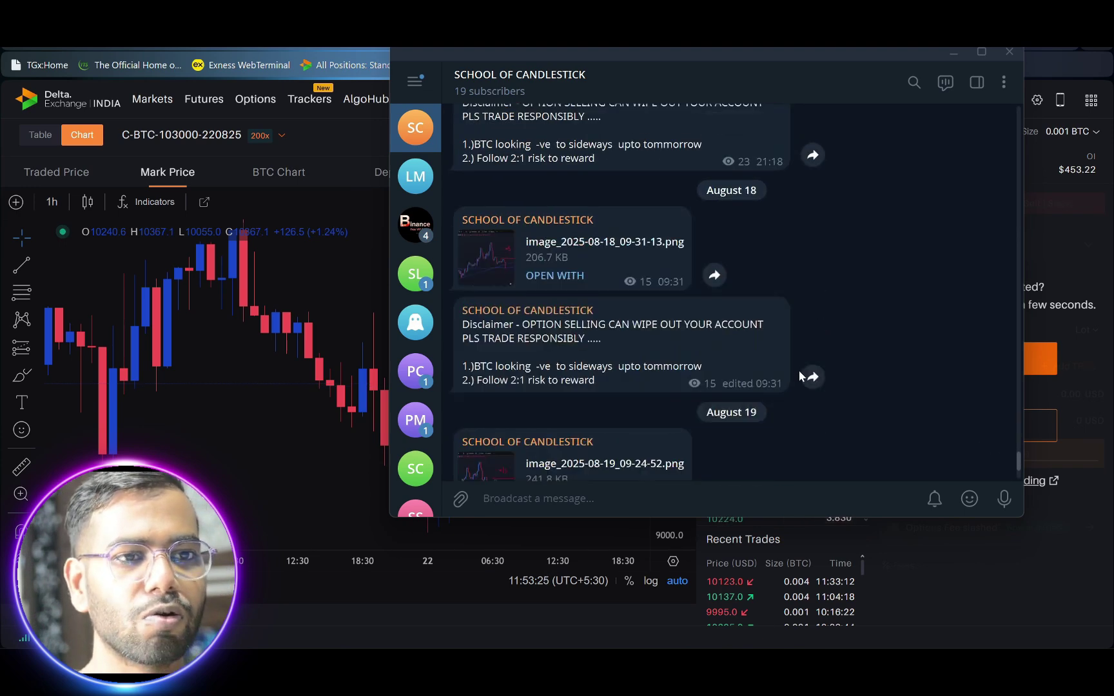
{"action": "scroll", "coordinate": [799, 375], "scroll_direction": "down", "scroll_amount": 2}
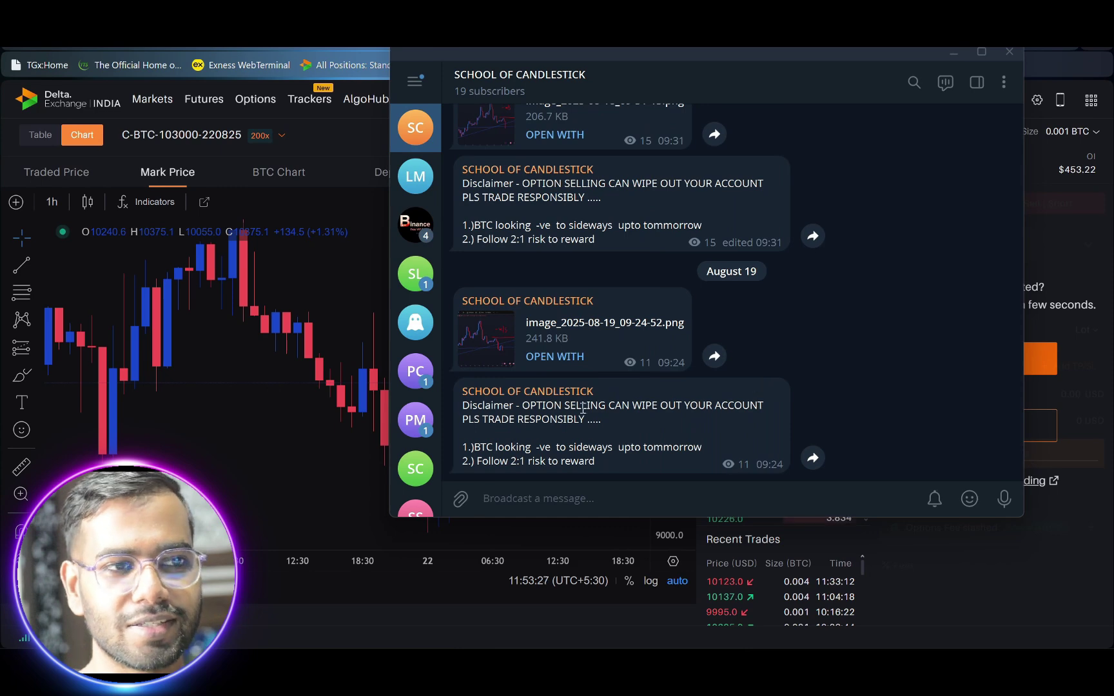